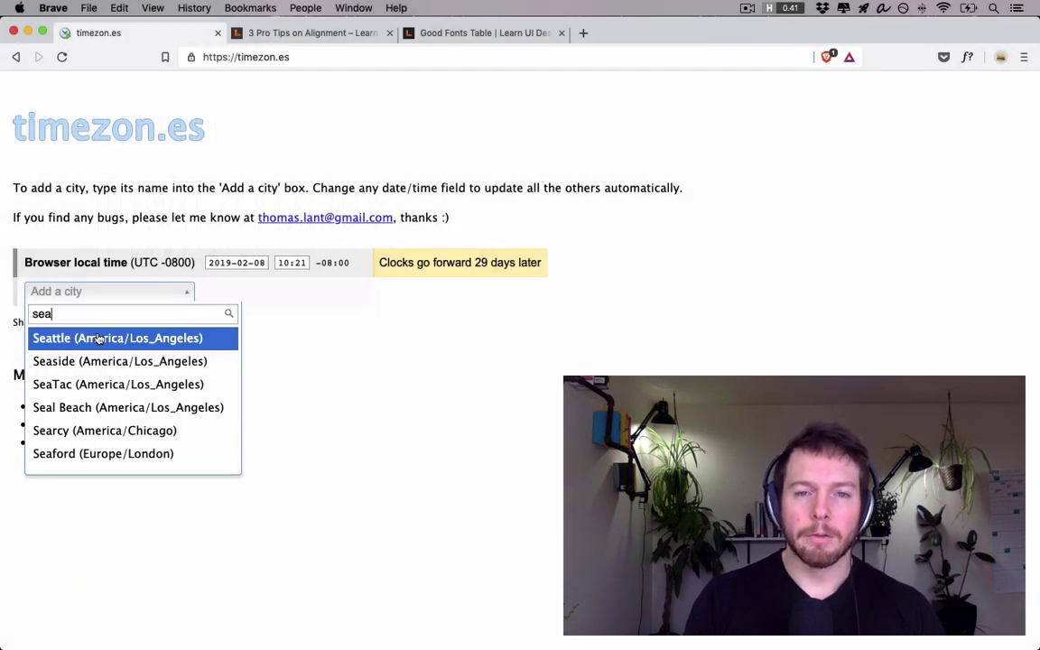
Step: Add Seattle, Zurich and Hong Kong to the city list on timezon.es
left_click(99, 338)
left_click(87, 322)
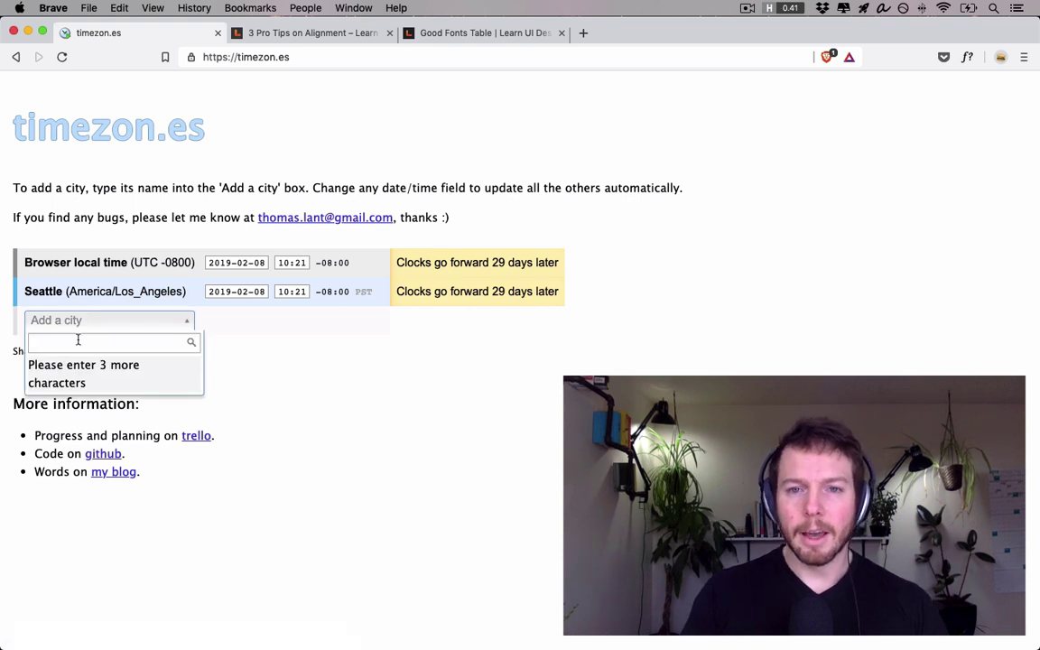
type("zurich")
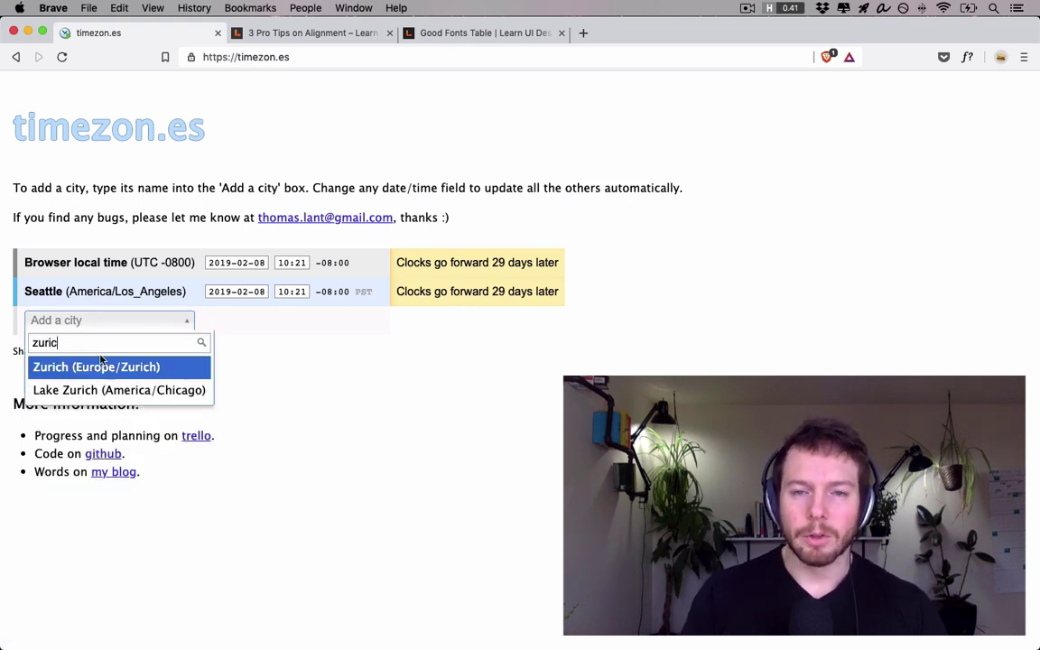
key("Return")
left_click(81, 351)
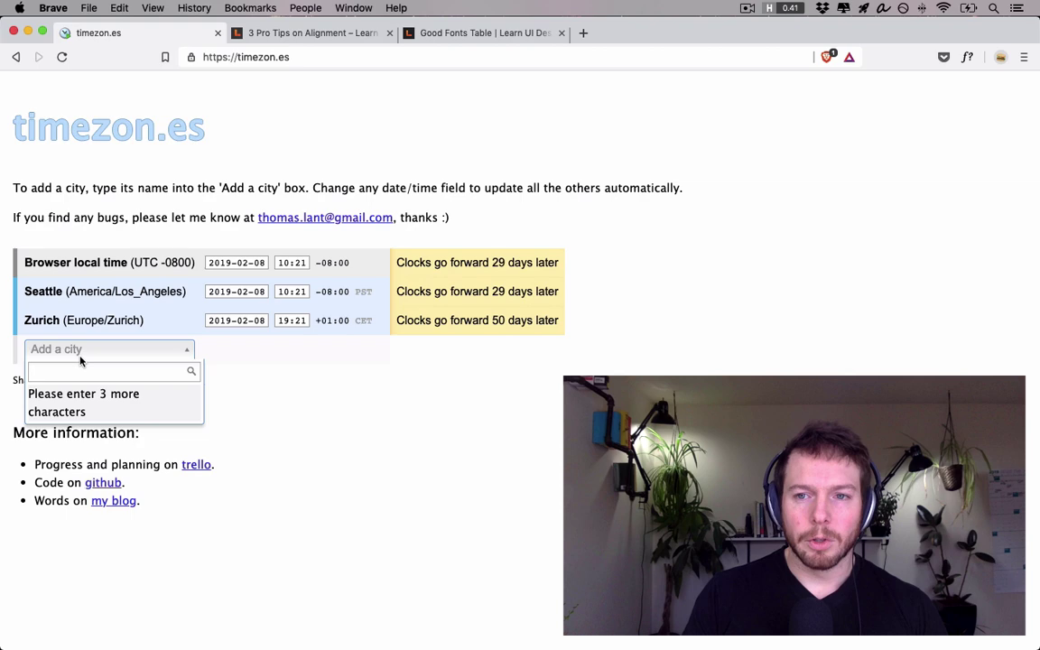
type("hong")
left_click(113, 396)
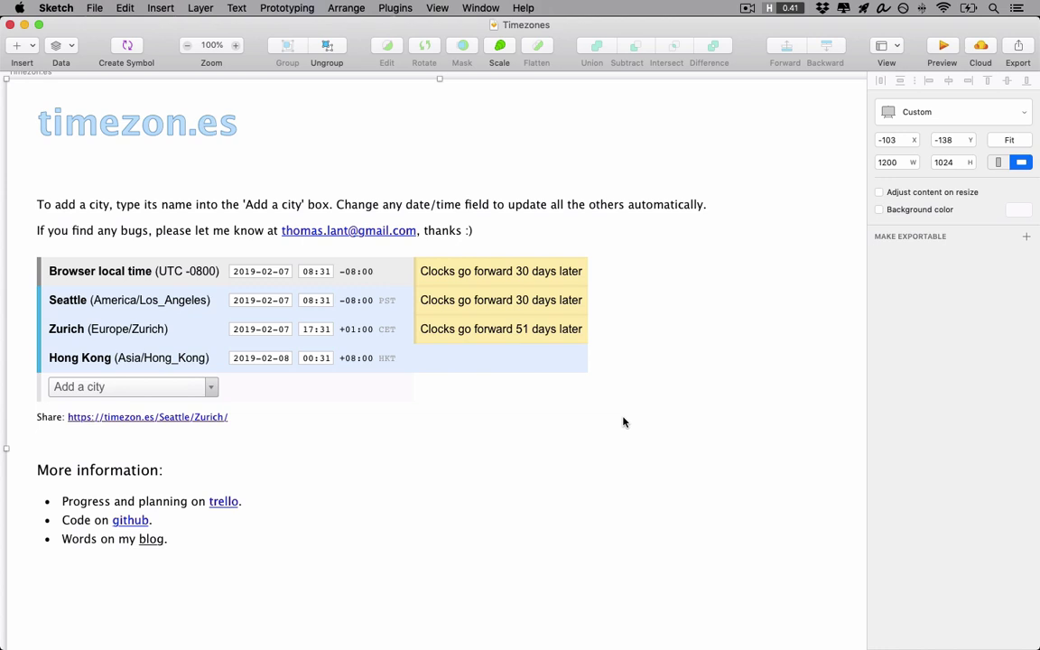
Step: Draw a rectangle about 1008 by 672 over the page content in Sketch and enable its background blur
key("r")
mouse_move(23, 94)
left_mouse_down()
mouse_move(646, 536)
mouse_move(752, 579)
left_mouse_up()
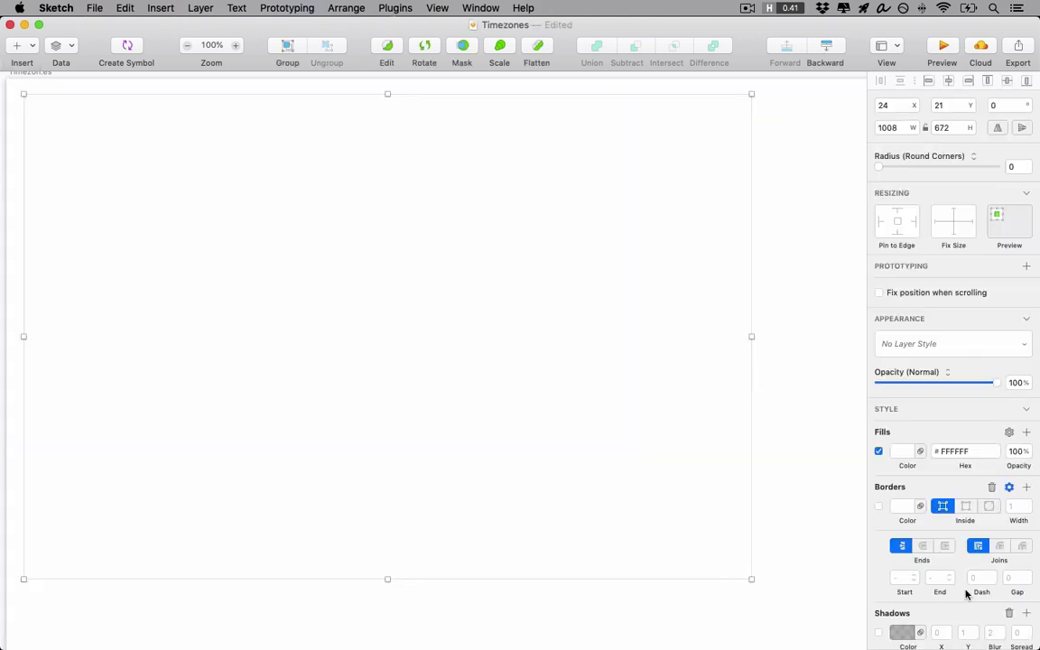
scroll(964, 614, "down", 5)
left_click(1026, 615)
left_click(918, 632)
left_click(919, 637)
Step: Set the covering rectangle's fill opacity to 0% and its background blur to 3
left_click(1017, 375)
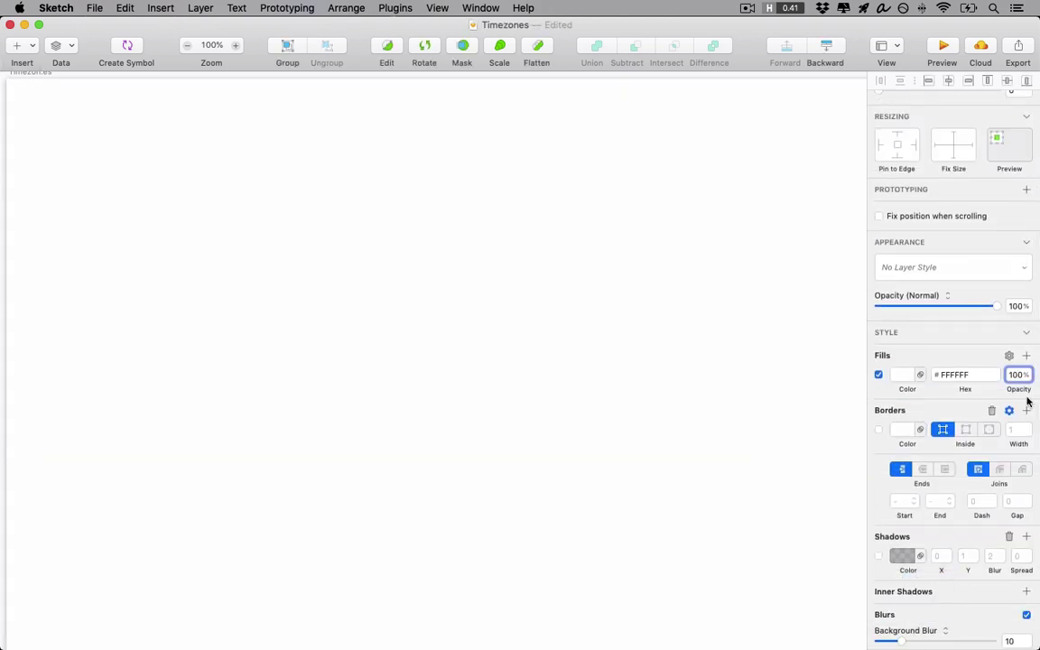
type("0")
key("Return")
left_click(1018, 641)
type("3")
key("Return")
left_click(816, 494)
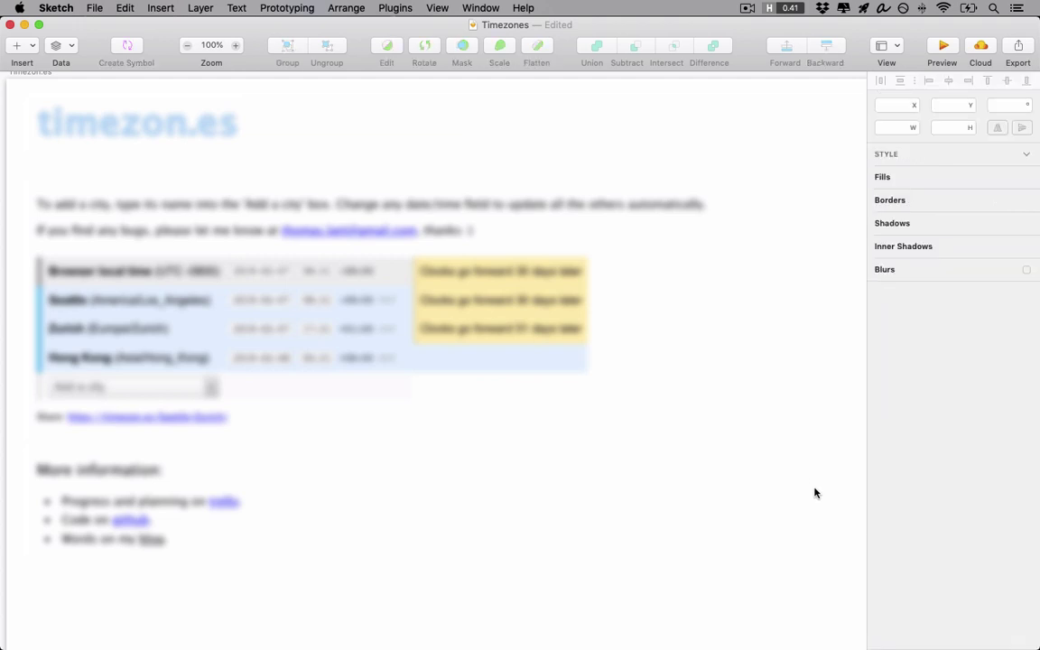
Step: Remove the blur overlay from the timezon.es artboard
left_click(696, 471)
key("super+shift+l")
key("Escape")
key("super+z")
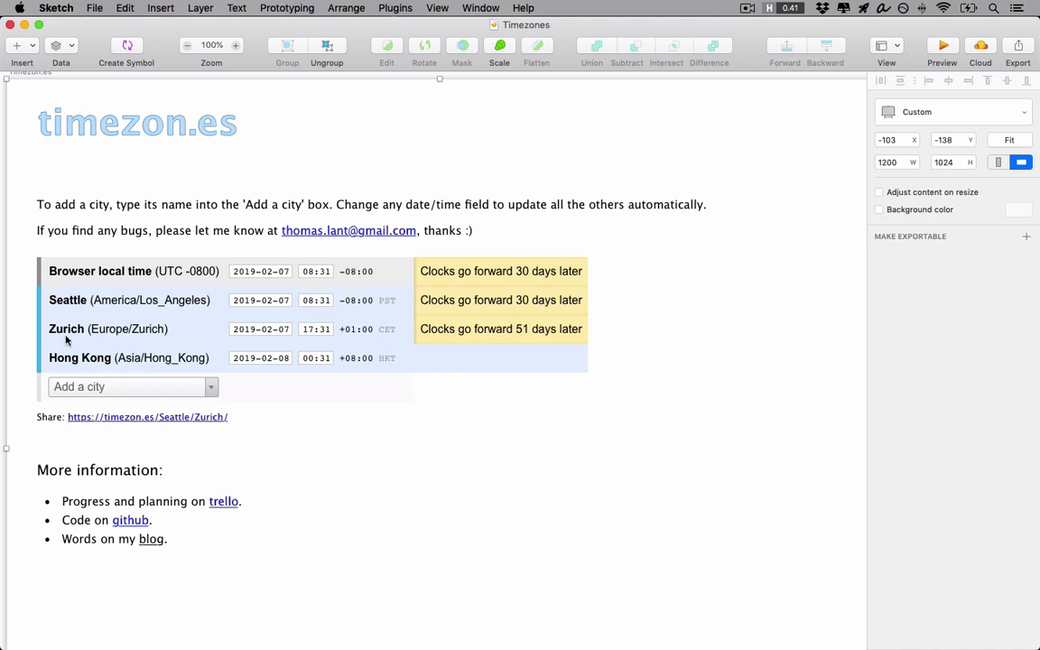
Step: Move the table and the content below it down, then place the three city names and their times above the table
left_click_drag(18, 248, 777, 580)
left_click_drag(528, 341, 528, 433)
left_click(69, 393)
left_click(68, 422, "shift")
left_click(79, 450, "shift")
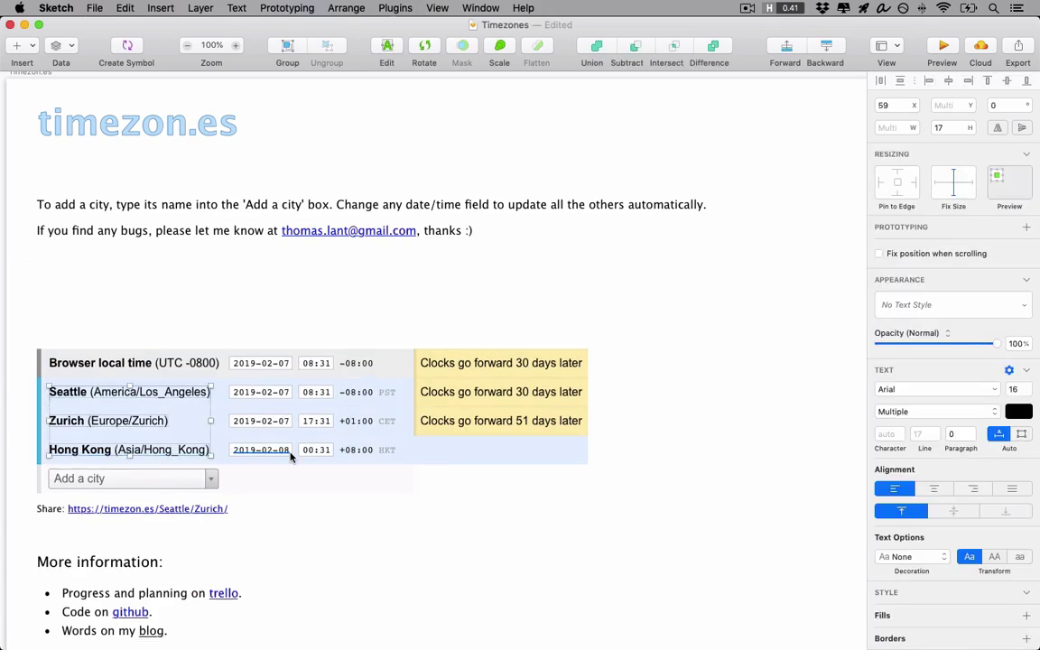
left_click(69, 393)
left_click(68, 422, "shift")
left_click(314, 395, "shift")
left_click(316, 422, "shift")
left_click(316, 451, "shift")
left_click_drag(172, 451, 170, 324)
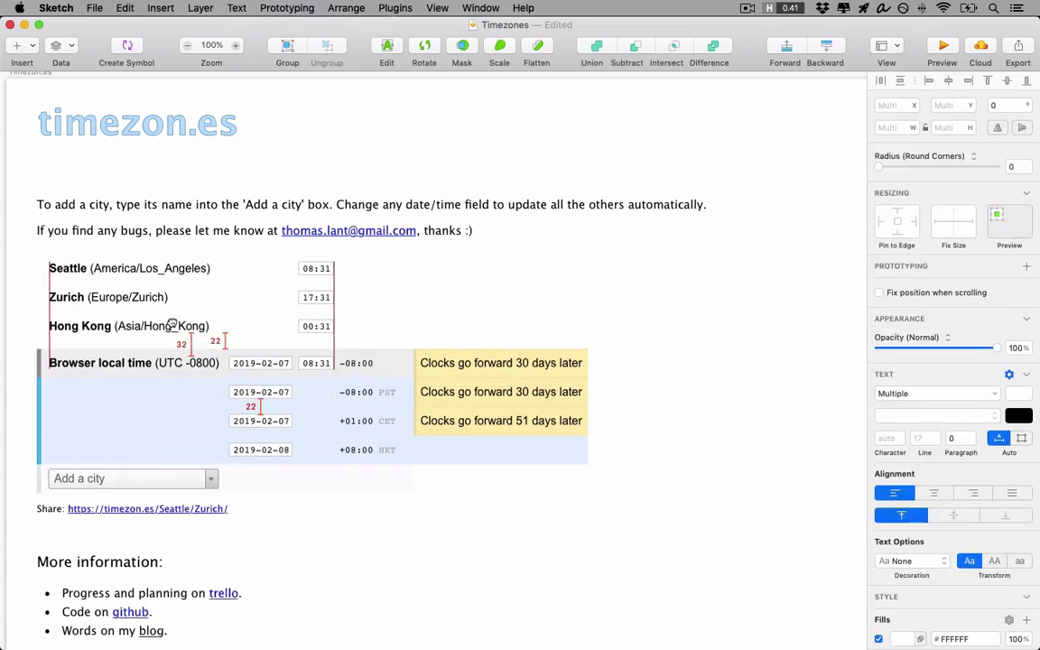
Step: Move the remaining table and content farther down and set the three city names' font size to 40
left_click_drag(21, 344, 719, 646)
left_click_drag(262, 364, 262, 414)
left_click(1019, 389)
type("40")
left_click_drag(445, 302, 452, 301)
key("super+z")
Step: Move the three times clear of the city names, enlarge them to font size 40, and space the city rows evenly
left_click_drag(382, 351, 256, 257)
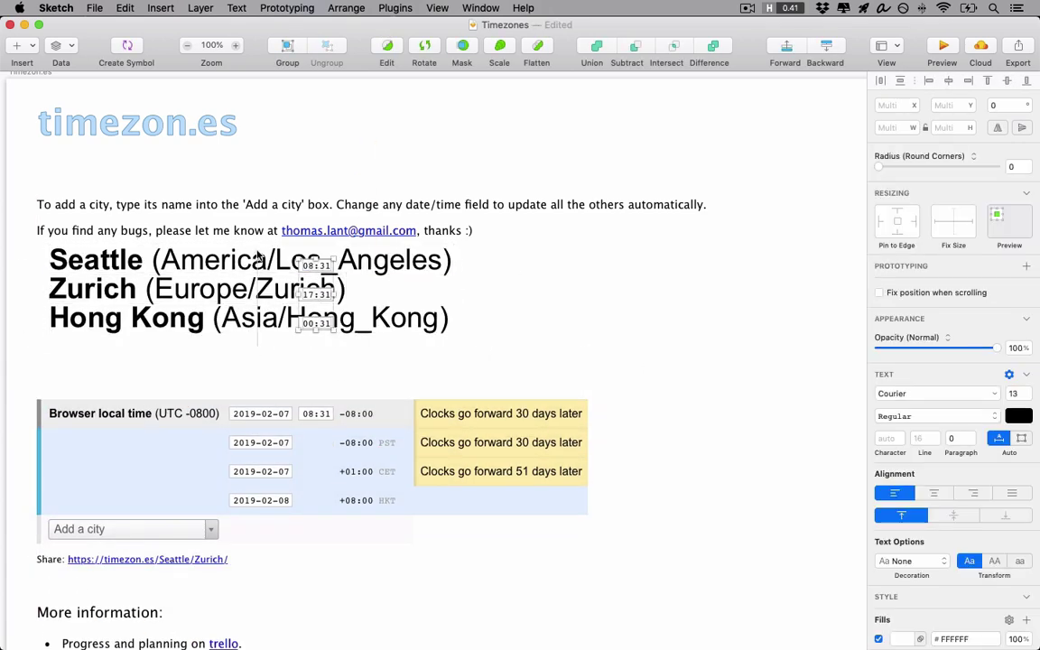
left_click_drag(316, 294, 569, 294)
left_click(1019, 396)
key("super+z")
key("super+z")
key("super+z")
key("super+z")
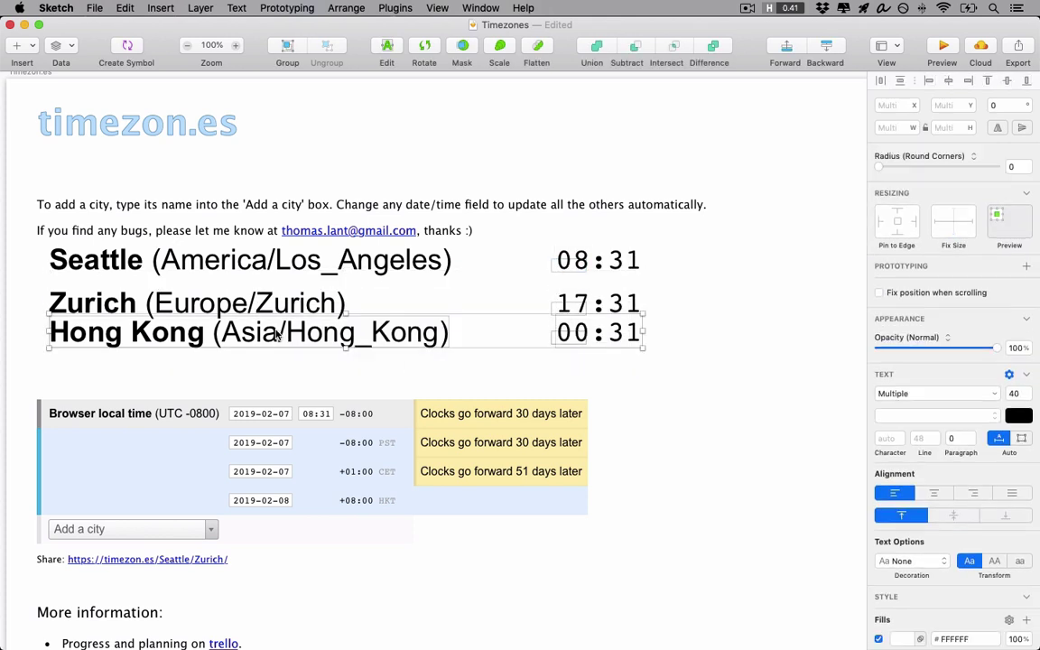
Step: Delete the parenthesized region "(America/Los_Angeles)" from the Seattle label
double_click(263, 273)
left_click(144, 264)
key("shift+super+Right")
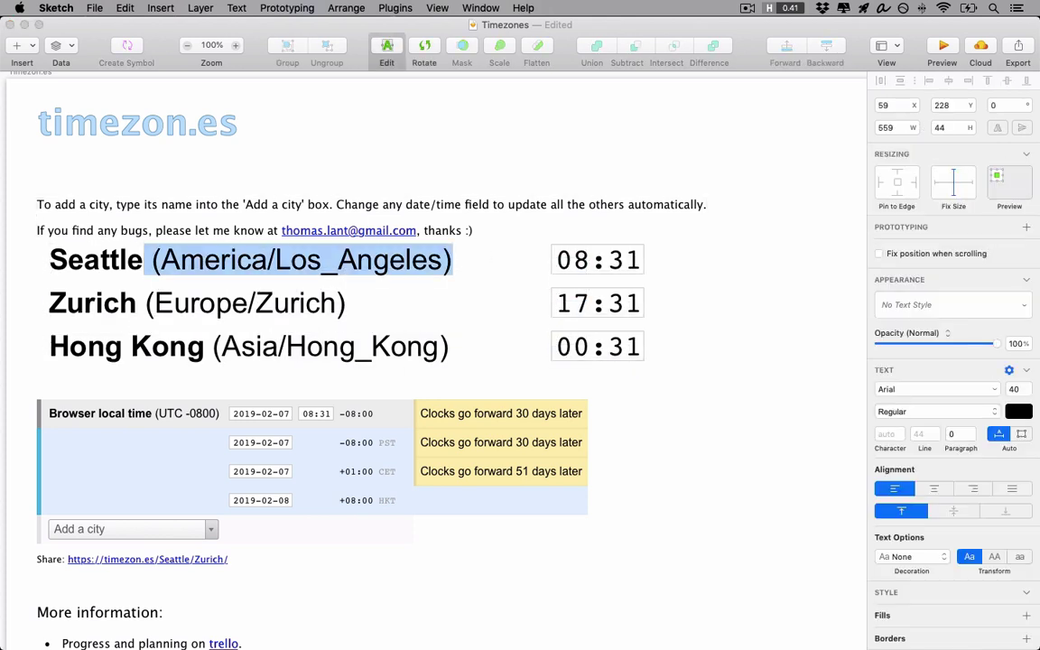
key("BackSpace")
key("Escape")
Step: Delete the parenthesized region "(Europe/Zurich)" from the Zurich label
double_click(147, 307)
left_click(147, 307)
key("shift+super+Right")
key("BackSpace")
key("Escape")
Step: Delete the parenthesized region "(Asia/Hong_Kong)" from the Hong Kong label
double_click(212, 348)
left_click(213, 348)
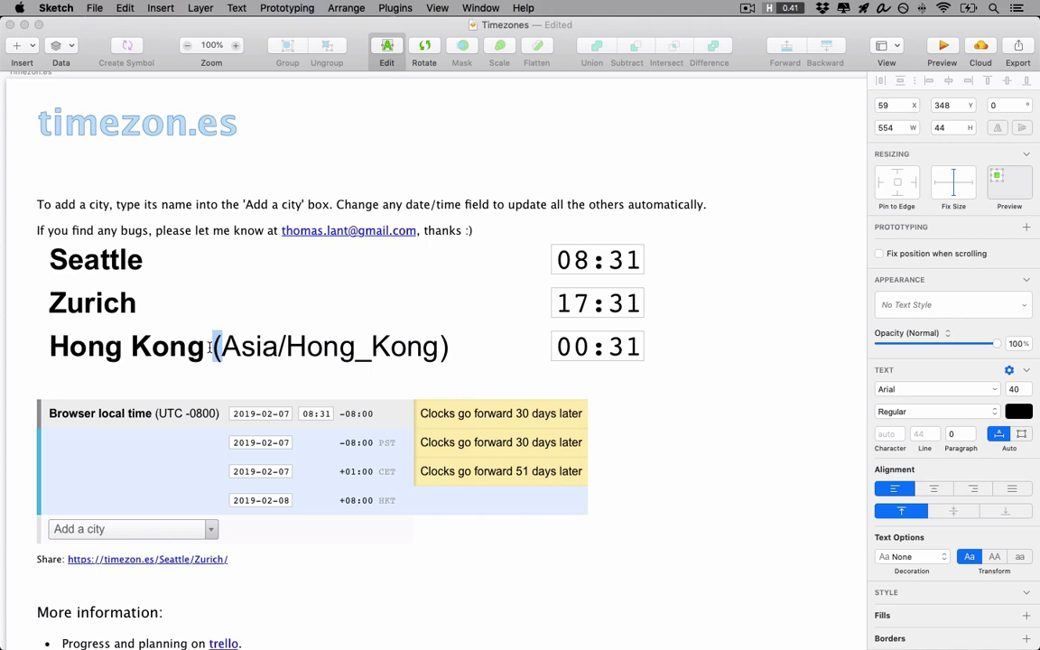
key("shift+super+Right")
key("BackSpace")
key("Escape")
key("Escape")
Step: Delete the browser local time row and the yellow clock-change notices with the background beneath them
left_click(96, 415)
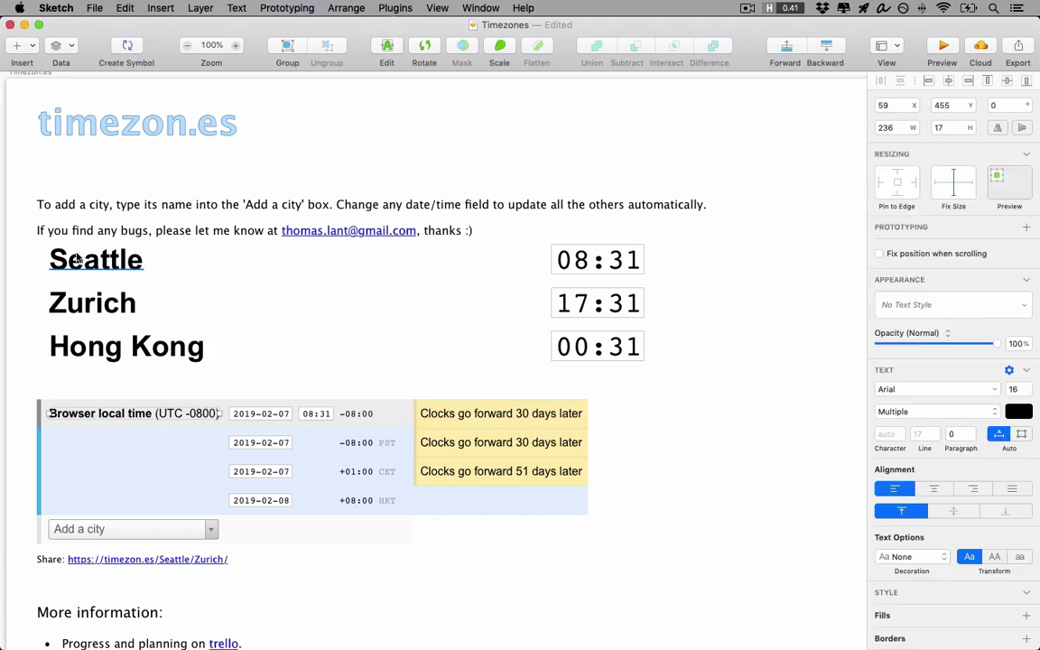
left_click_drag(23, 388, 529, 415)
key("Delete")
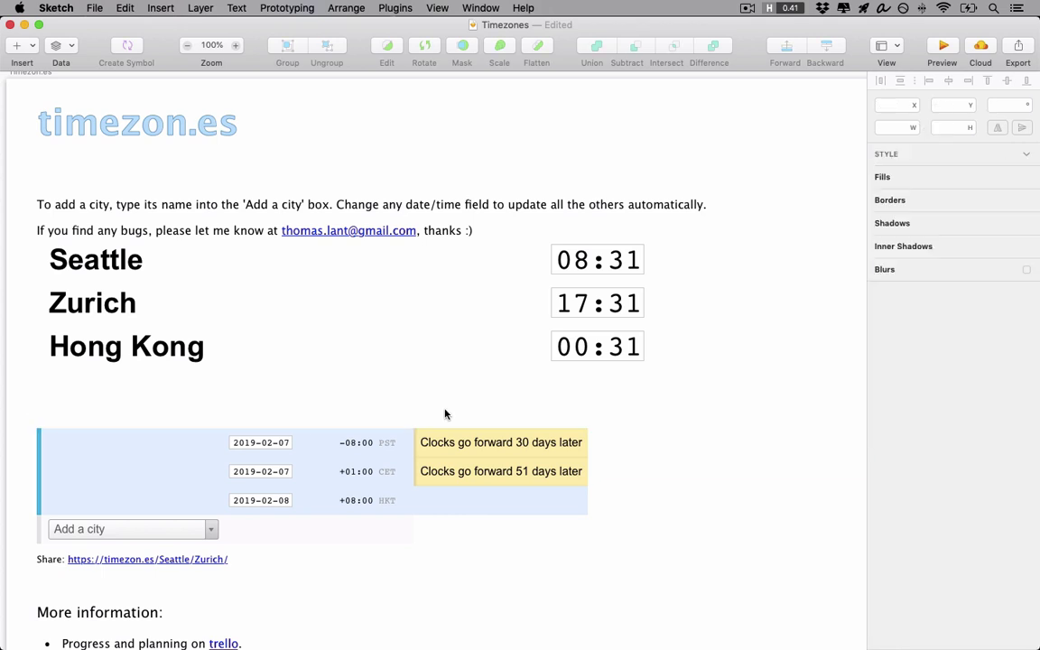
left_click_drag(445, 414, 554, 528)
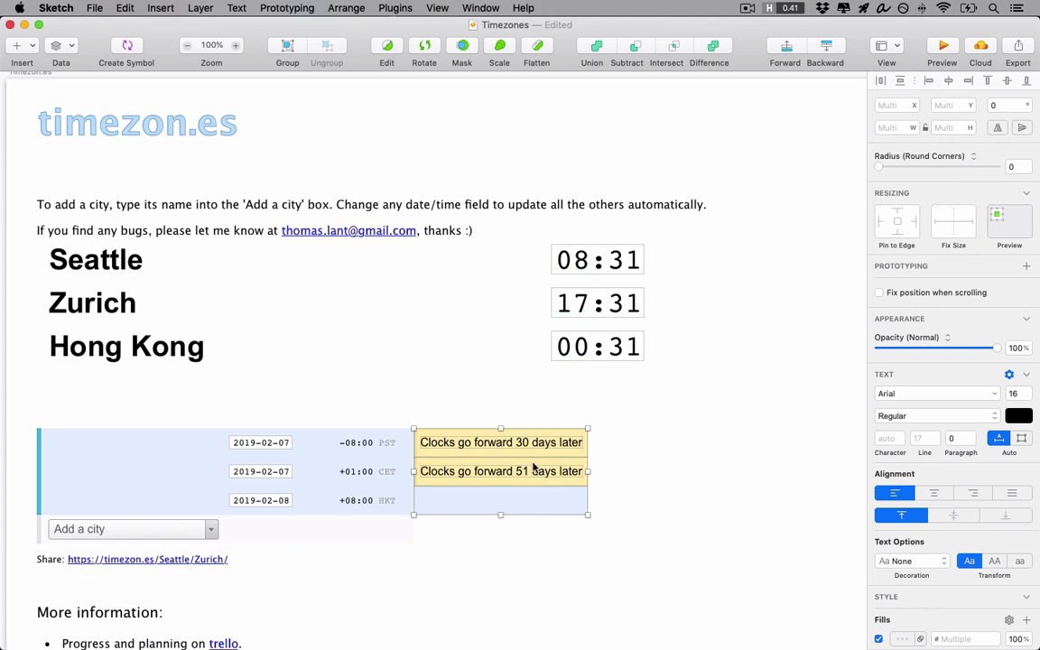
key("Delete")
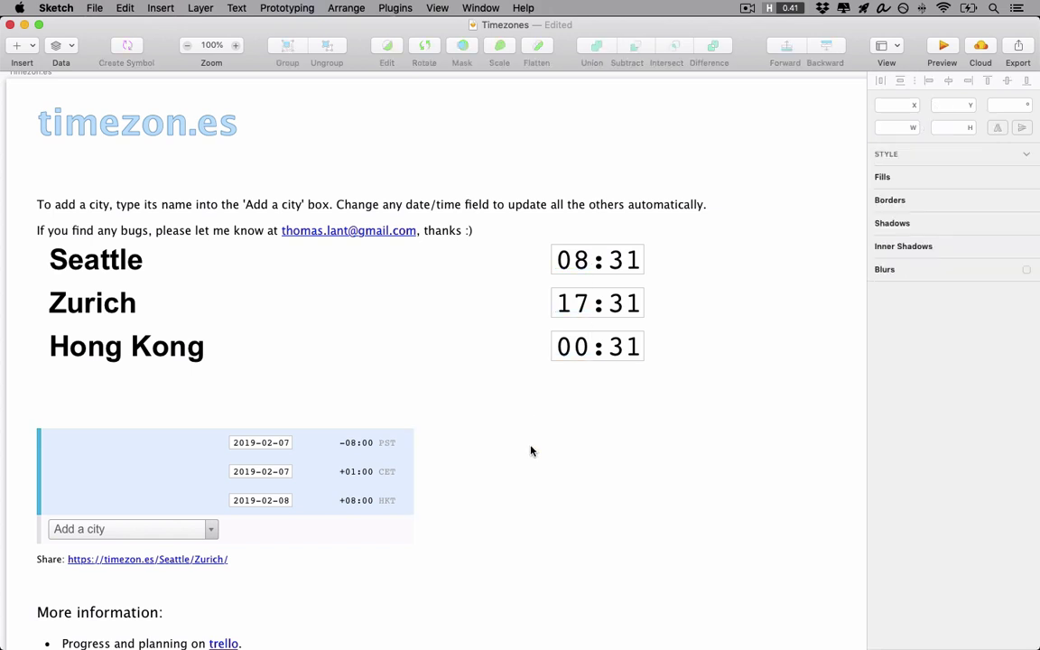
Step: Move the three dates out of the old table to sit just beside the enlarged times
left_click_drag(323, 415, 683, 303)
left_click(192, 455, "shift")
left_click(573, 390)
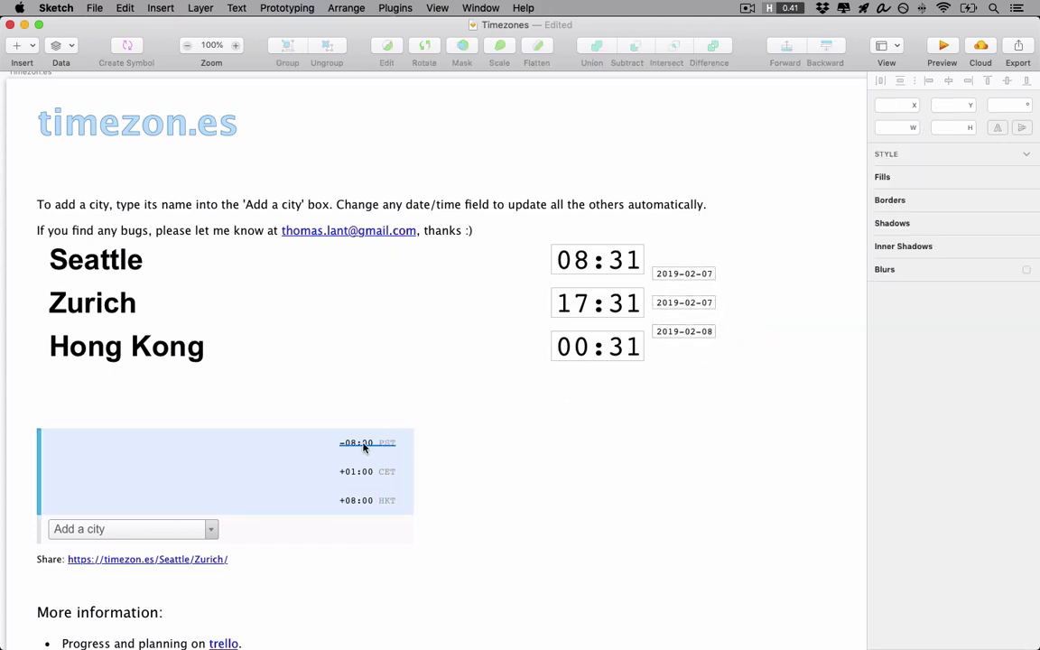
Step: Delete the old table's blue background and its three UTC offset labels
left_click_drag(440, 421, 23, 494)
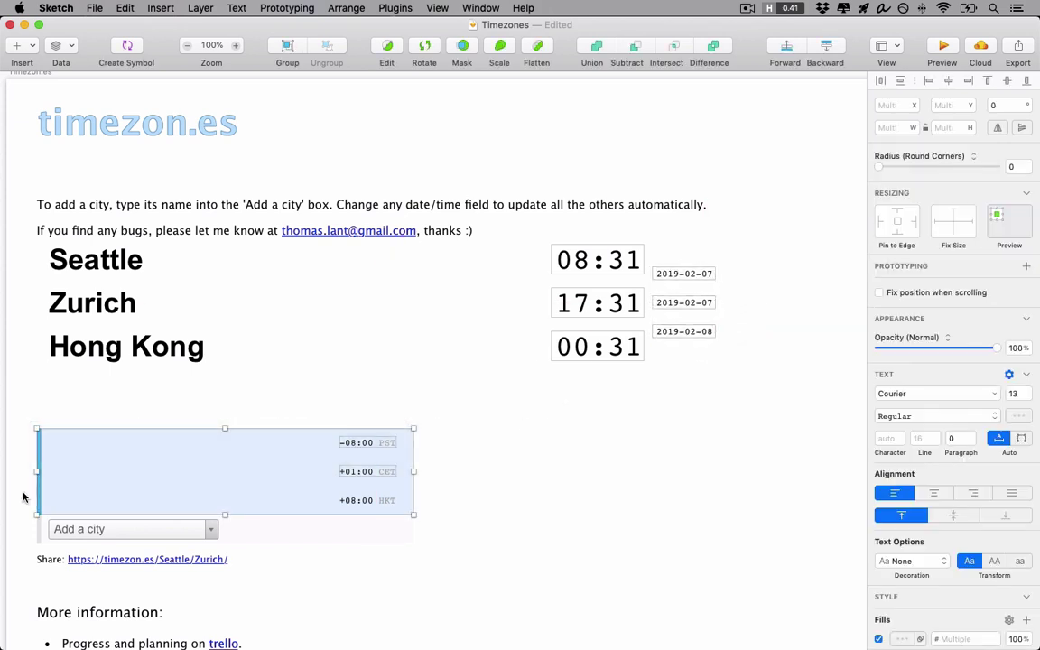
key("Delete")
left_click(372, 503)
key("Delete")
Step: Nudge each of the three dates vertically to line up with the bottom of its city's time box
left_click_drag(669, 262, 673, 346)
key("shift+Up")
key("Down")
key("Down")
key("shift+Down")
key("Down")
key("Down")
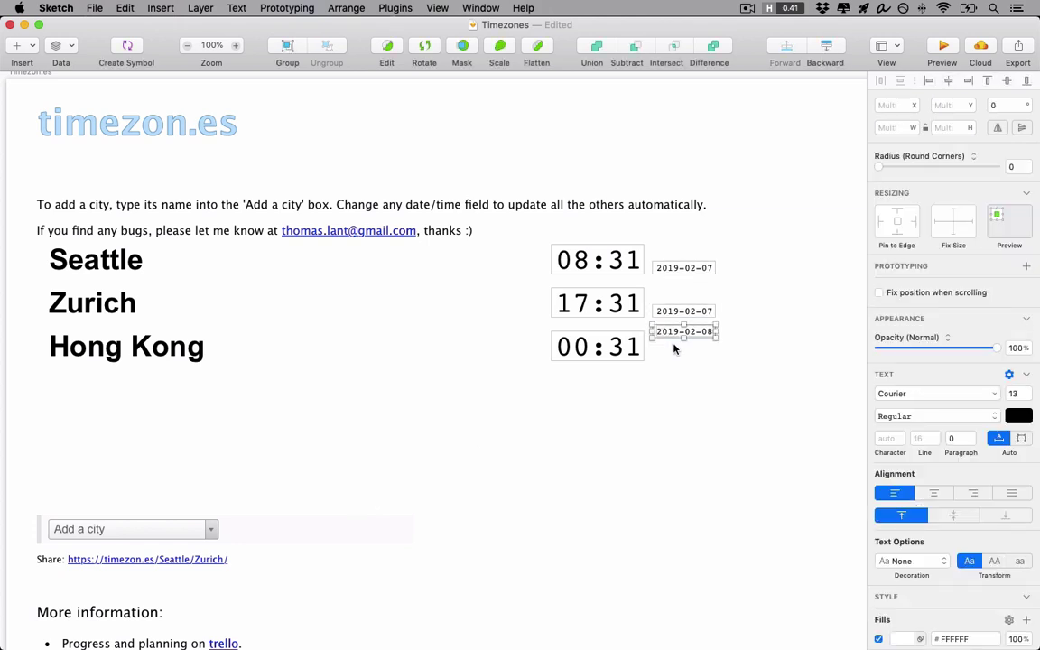
key("shift+Down")
key("shift+Down")
key("shift+Down")
key("Down")
key("Down")
left_click(690, 385)
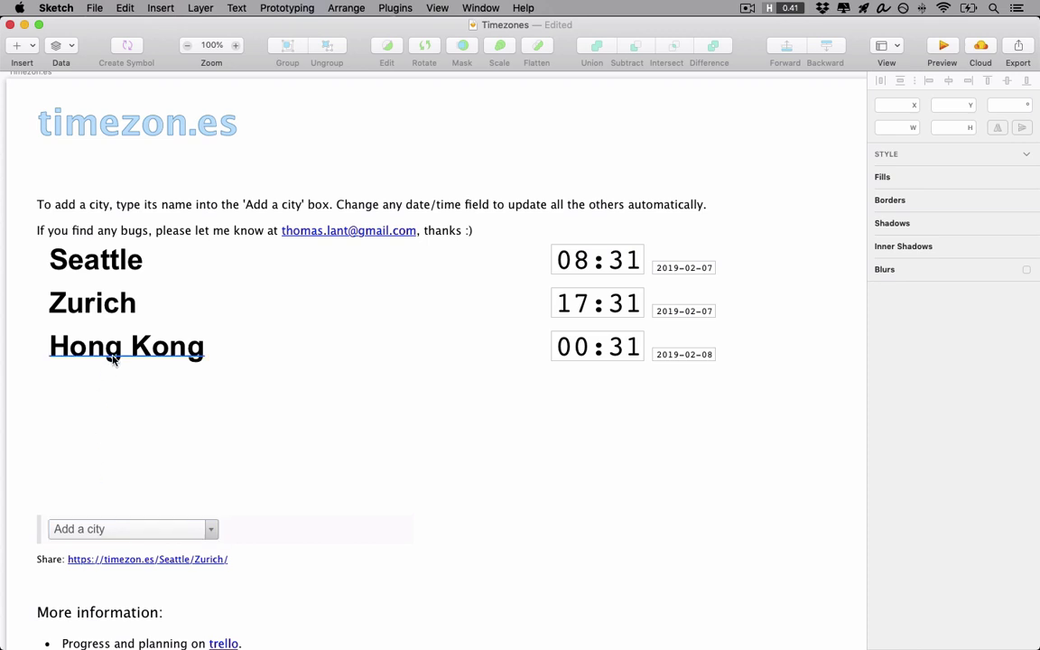
Step: Duplicate the Hong Kong label below itself, change the copy's text to "+ Add City" and set its opacity to 50%
left_click_drag(109, 355, 94, 402)
key("Return")
type("+ Add City")
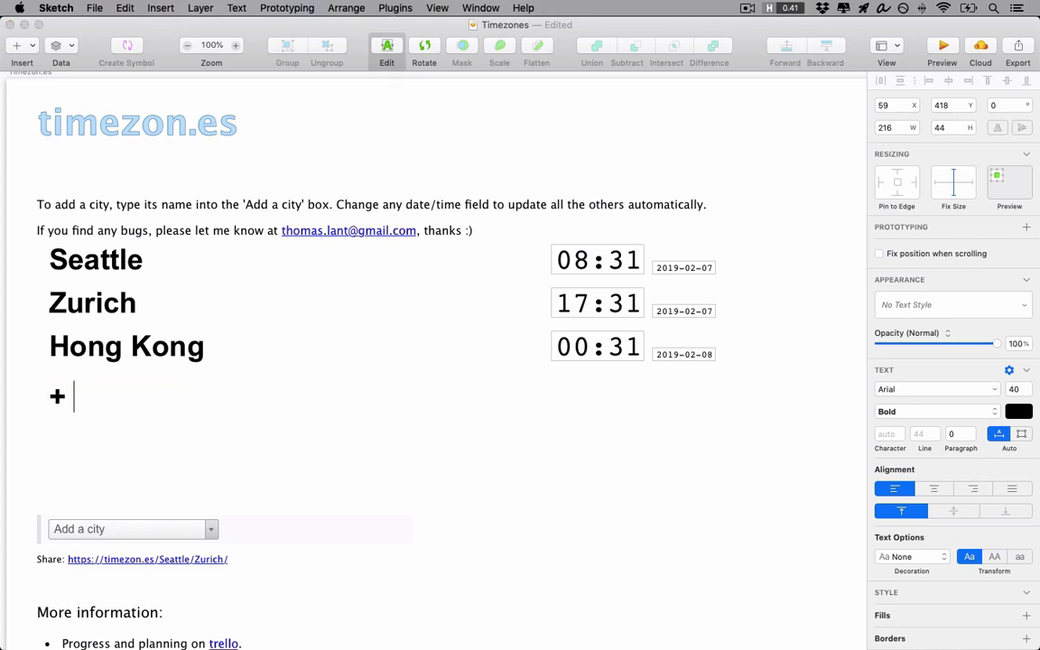
key("Escape")
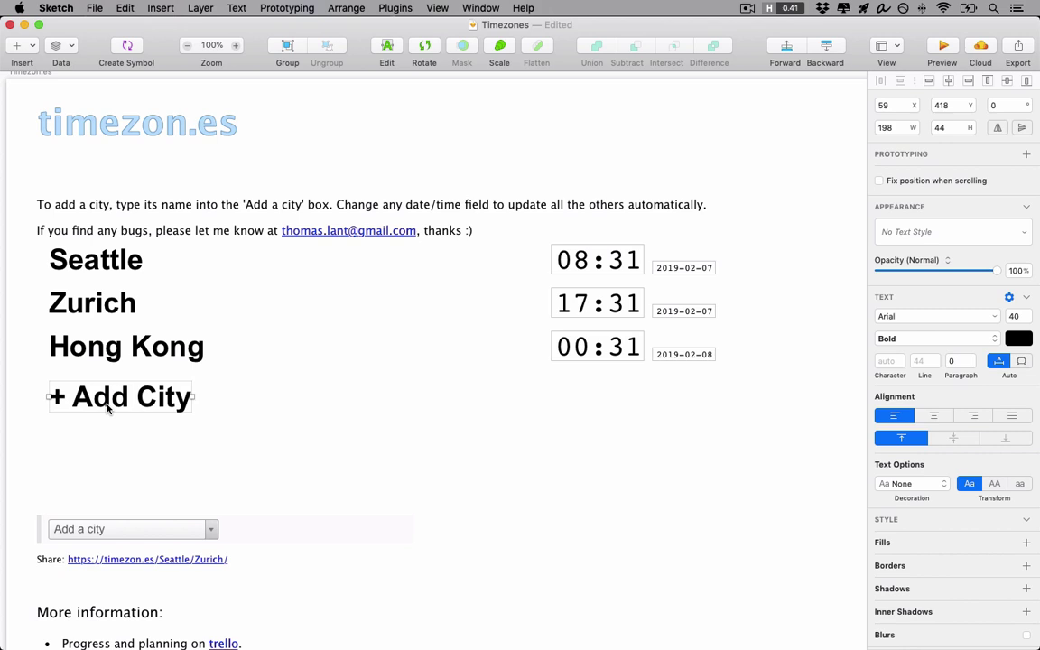
key("5")
key("Escape")
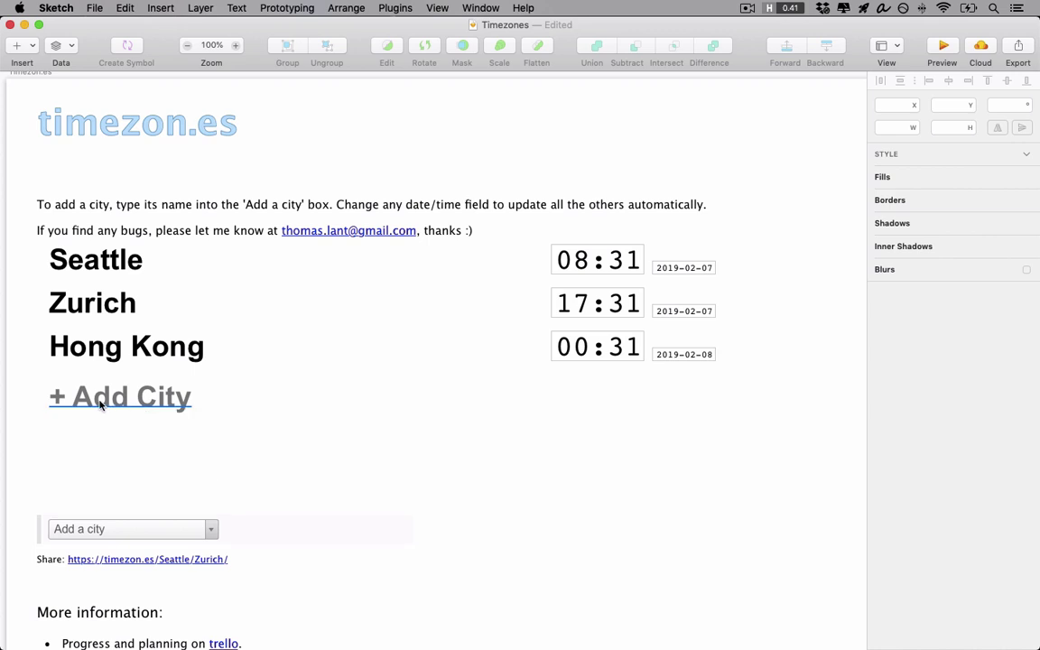
Step: Shift the "+ Add City" label outward so its plus sign hangs and "Add City" aligns with the city names
left_click(117, 406)
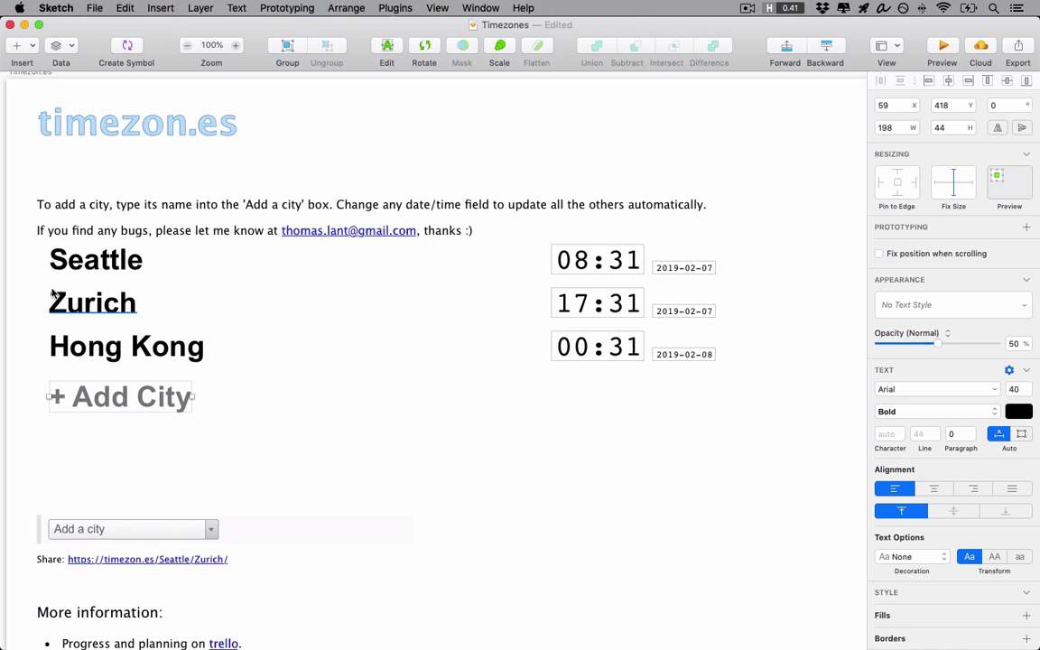
double_click(77, 406)
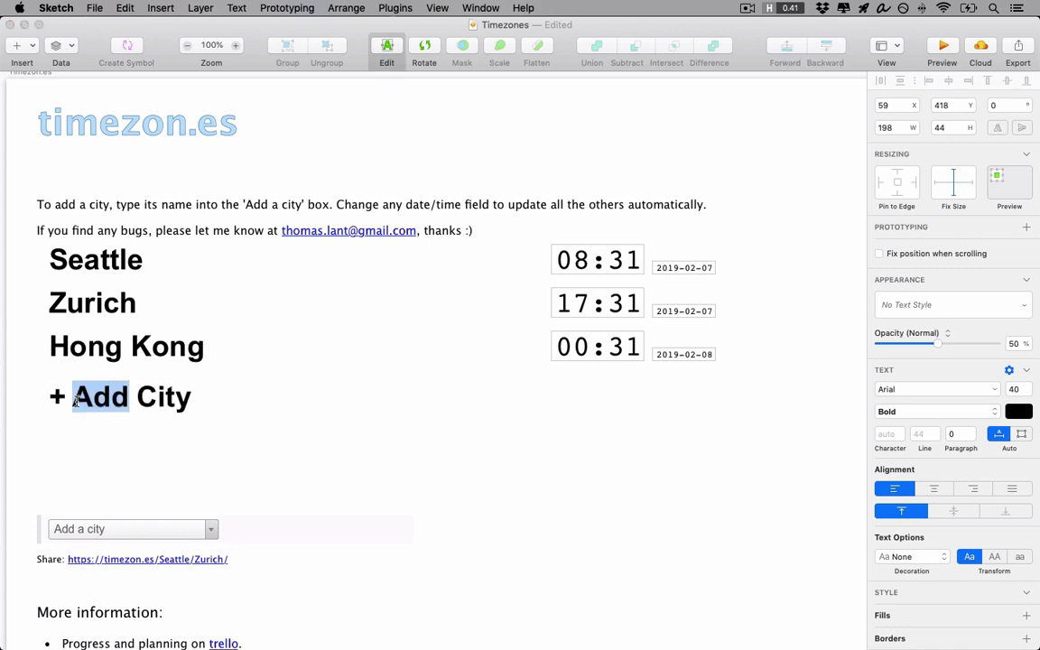
key("Left")
key("BackSpace")
key("BackSpace")
key("Escape")
left_click_drag(98, 402, 69, 401)
key("super+z")
key("super+z")
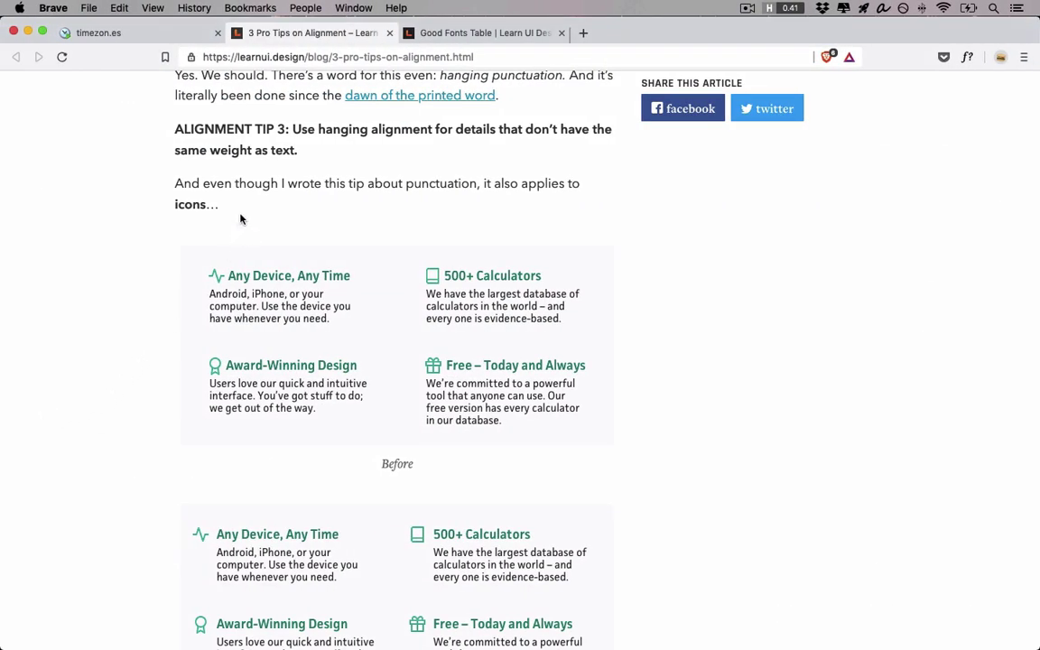
Step: Review the hanging alignment examples for icons, bullet points and supporting shapes in the alignment tips article in Brave
scroll(302, 215, "down", 2)
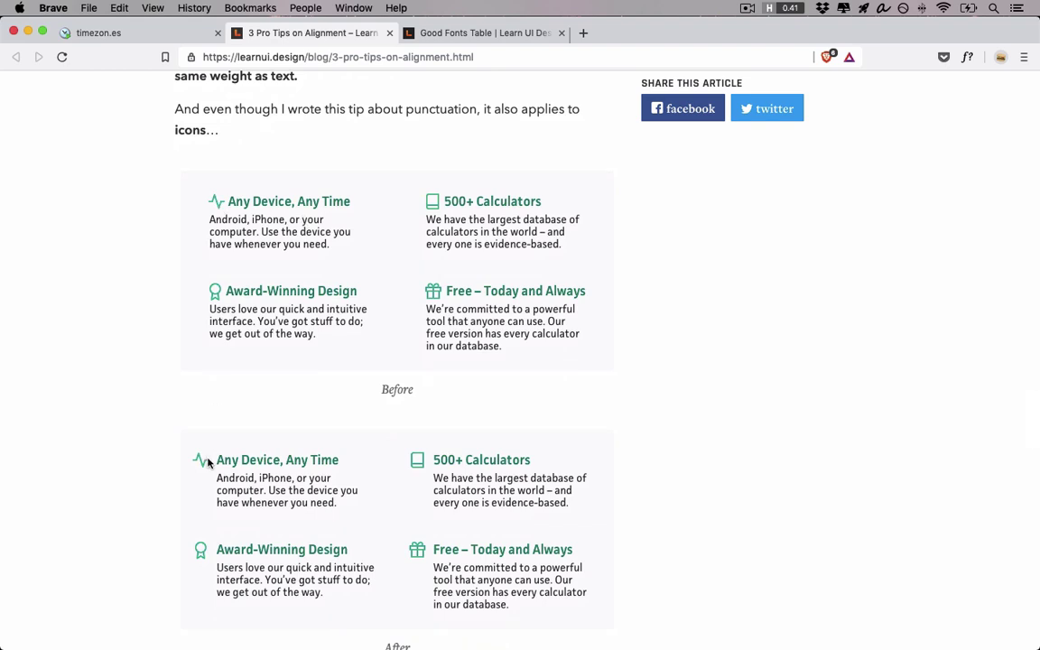
scroll(208, 463, "down", 4)
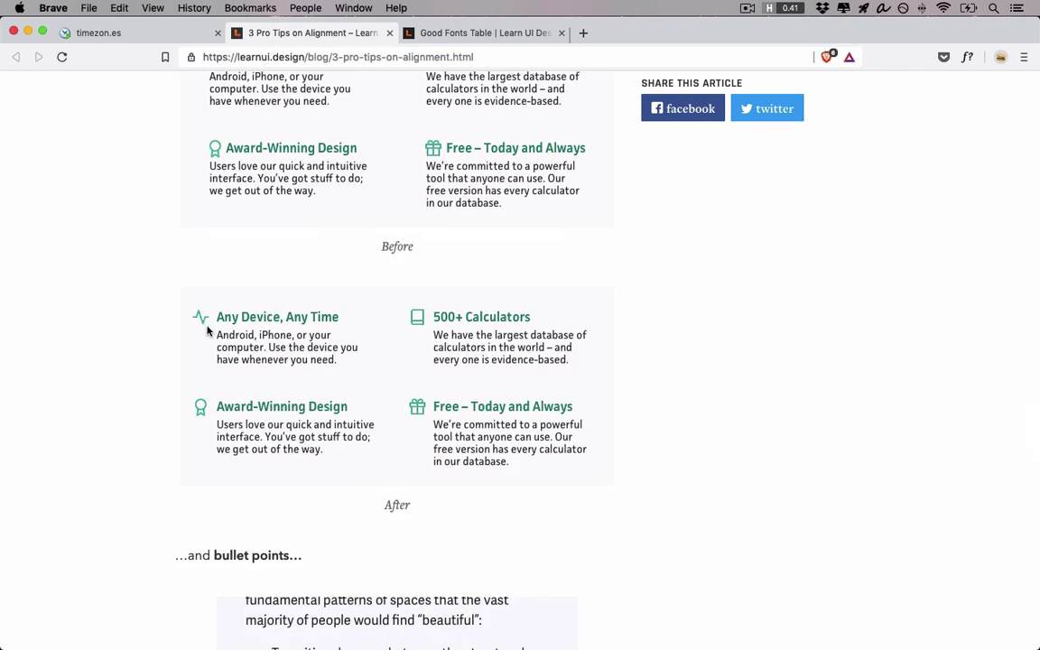
scroll(208, 332, "down", 10)
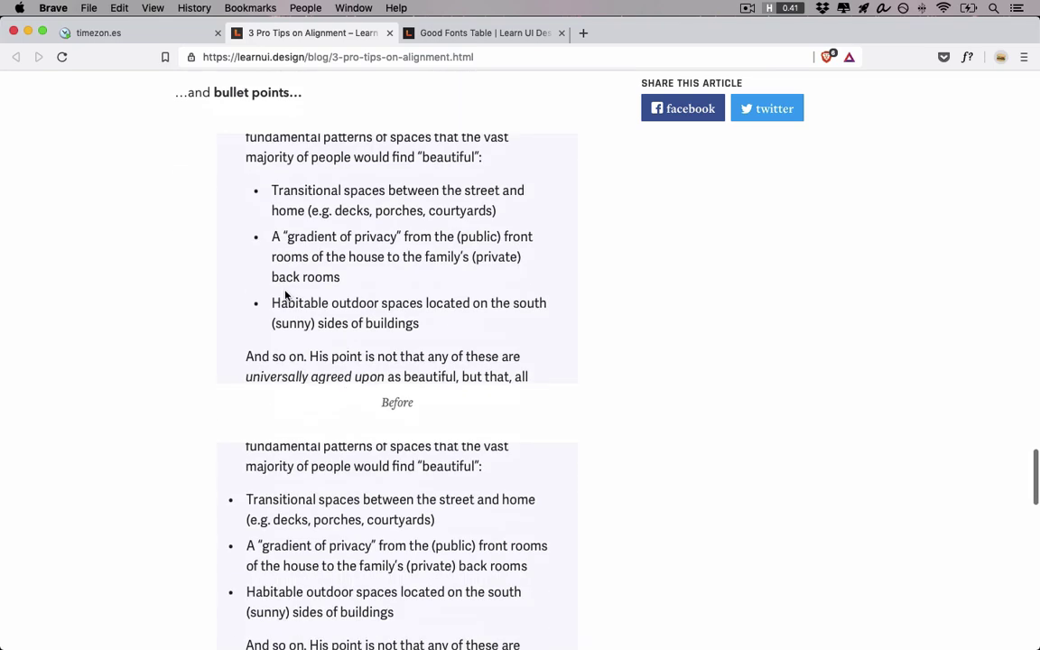
scroll(285, 296, "down", 7)
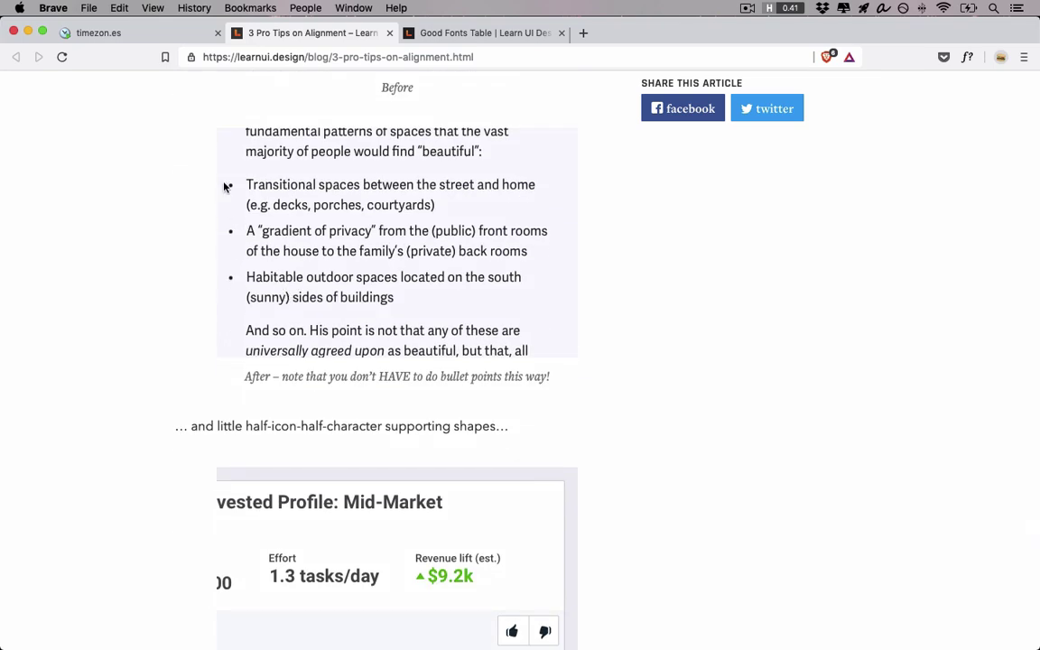
scroll(230, 286, "down", 8)
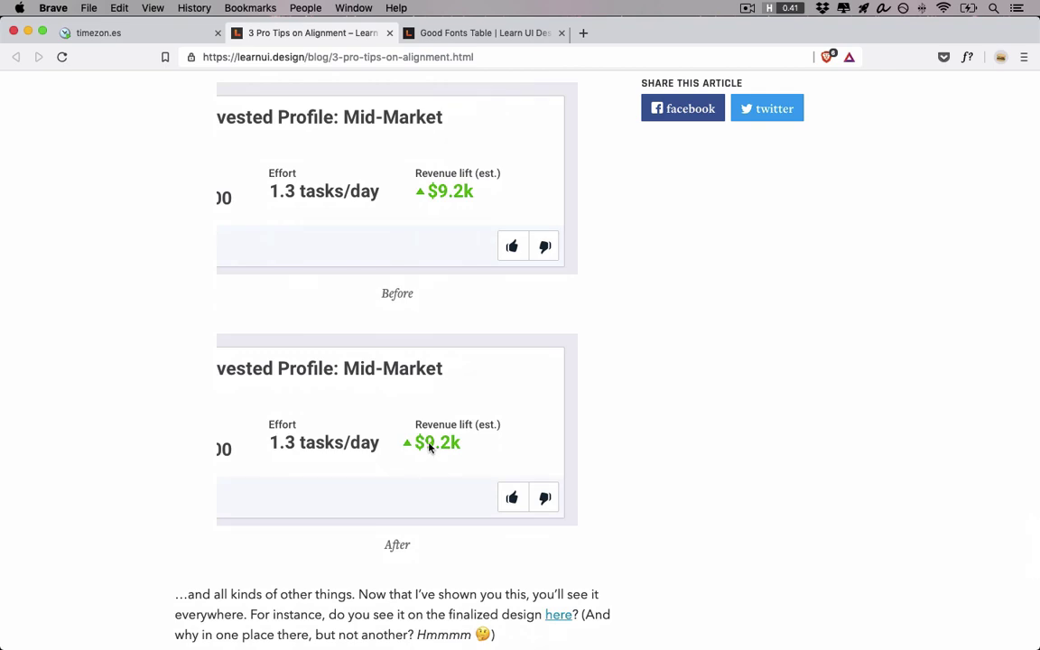
Step: Switch back to Sketch and show the layout column grid on the timezon.es artboard
key("ctrl+Right")
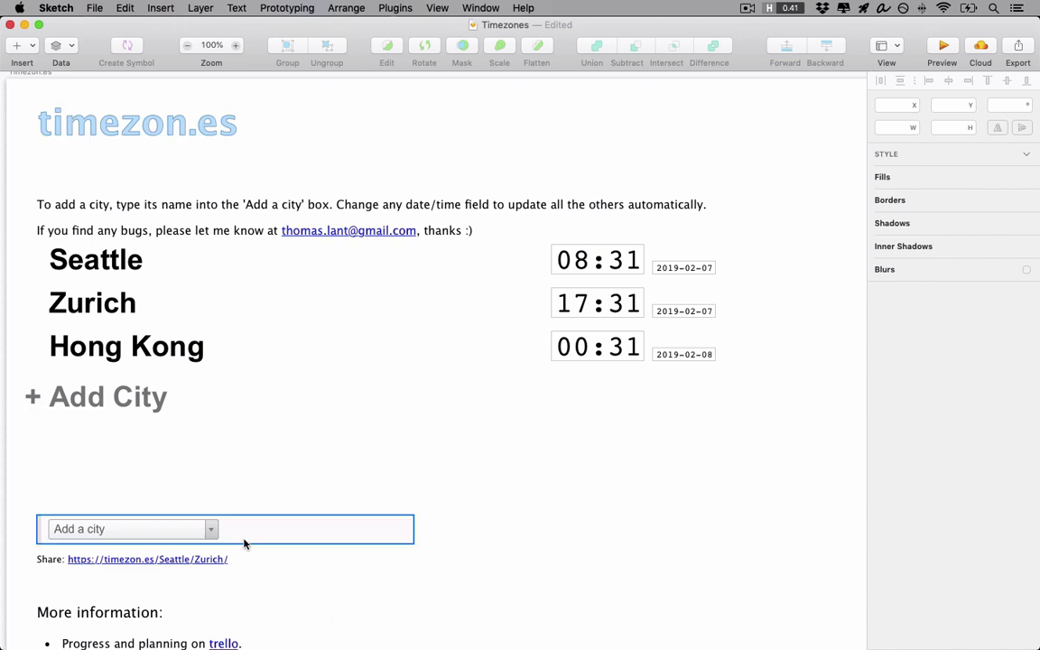
key("ctrl+l")
left_click(896, 45)
left_click(918, 201)
left_click(611, 155)
left_click(646, 447)
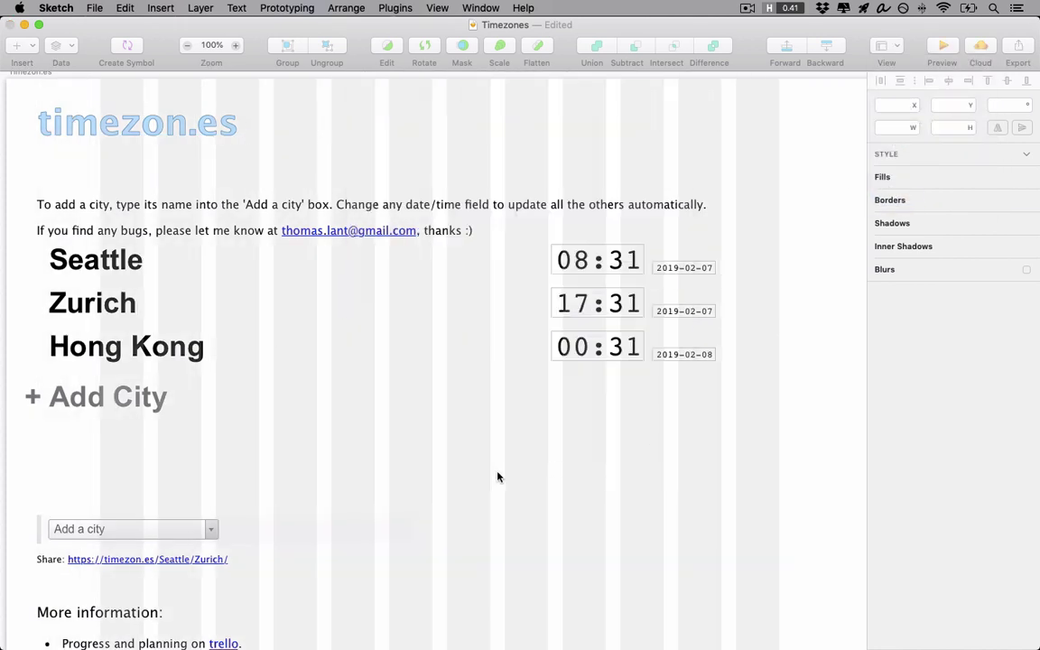
Step: Align the timezon.es title and the intro text to the third grid column and narrow the intro text to 620 px wide
left_click_drag(141, 123, 322, 123)
left_click_drag(158, 207, 336, 208)
scroll(337, 208, "right", 2)
left_click_drag(818, 218, 597, 220)
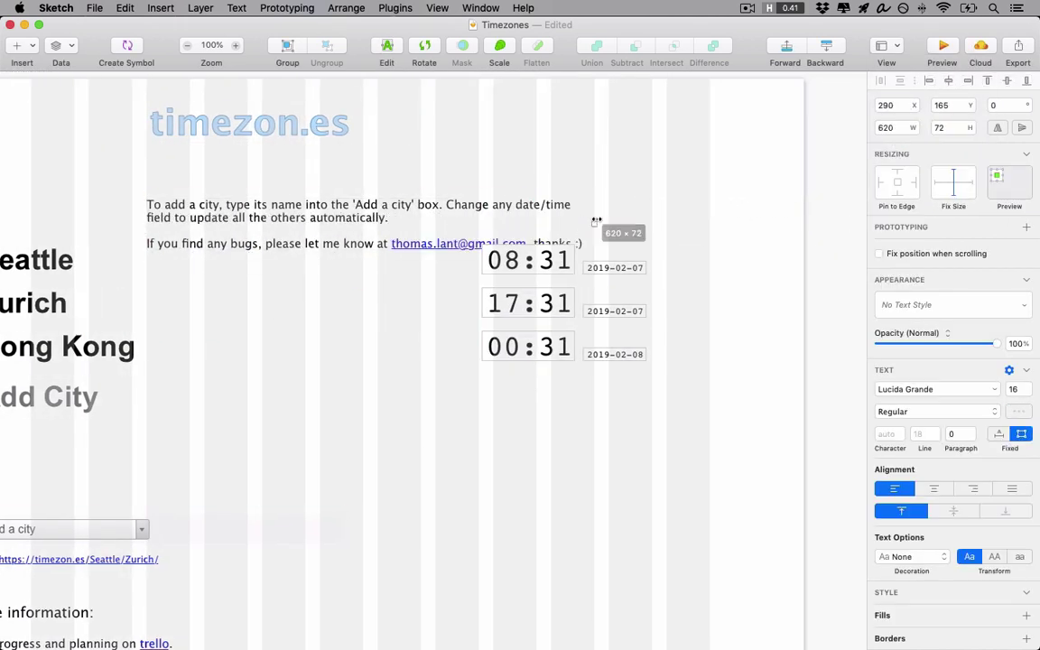
Step: Move the three city names and the "+ Add City" label over to the third grid column
scroll(597, 220, "left", 3)
scroll(597, 220, "down", 2)
left_click_drag(51, 174, 151, 336)
left_click_drag(158, 192, 323, 192)
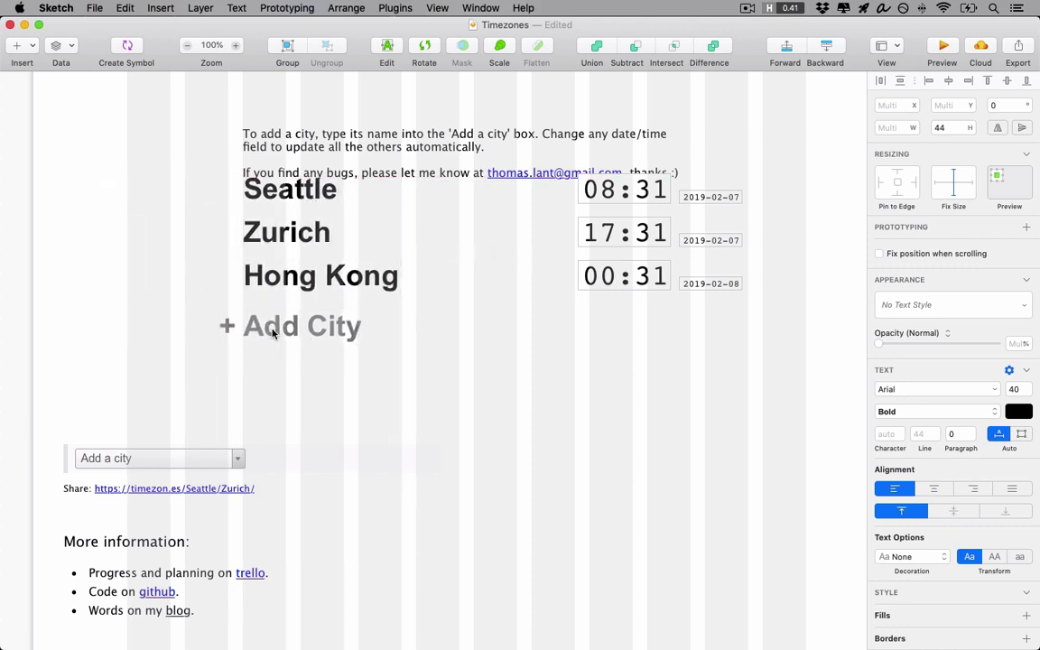
Step: Move the city names, "+ Add City", times and dates down together so they clear the intro text
left_click_drag(273, 330, 272, 368)
key("super+z")
left_click_drag(196, 174, 718, 359)
left_click_drag(706, 193, 706, 235)
left_click(668, 405)
Step: Shift the times and dates horizontally so the time boxes end at the tenth grid column's right edge
left_click_drag(555, 214, 718, 336)
left_click_drag(638, 227, 600, 227)
key("super+z")
key("super+z")
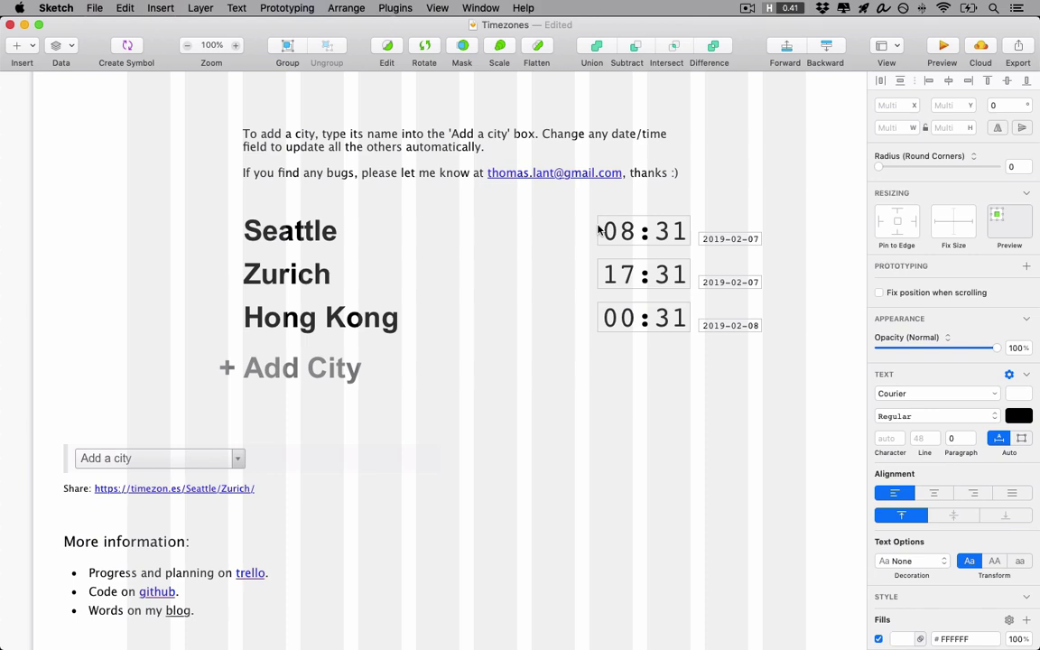
Step: Move the Add a city box, the share link and the More information block over to the third grid column
left_click(100, 434)
left_click_drag(58, 424, 274, 571)
left_click(190, 442)
scroll(190, 441, "up", 3)
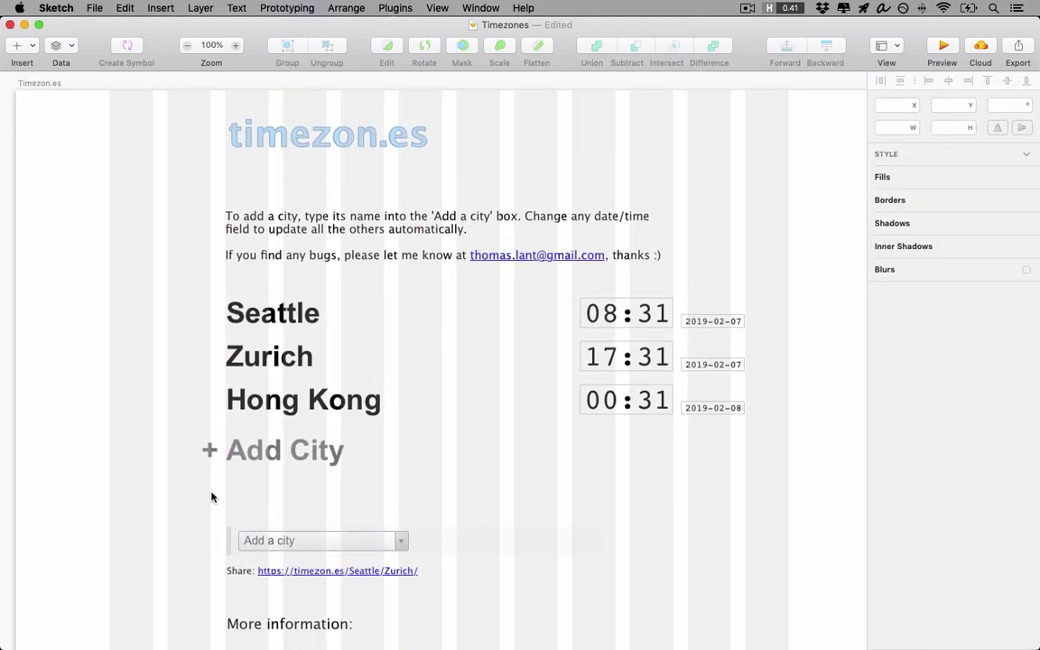
Step: Move everything below the timezon.es title up closer to it and hide the layout grid
left_click(300, 244)
left_click_drag(300, 244, 751, 641)
scroll(752, 642, "down", 3)
scroll(752, 642, "up", 1)
key("shift+Up")
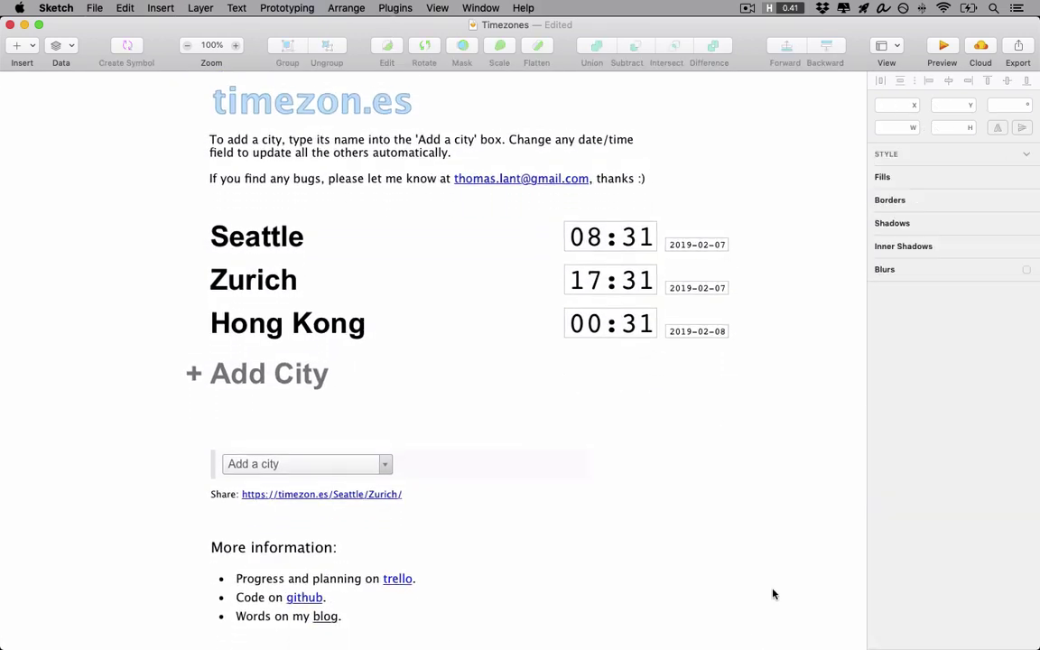
scroll(773, 594, "up", 2)
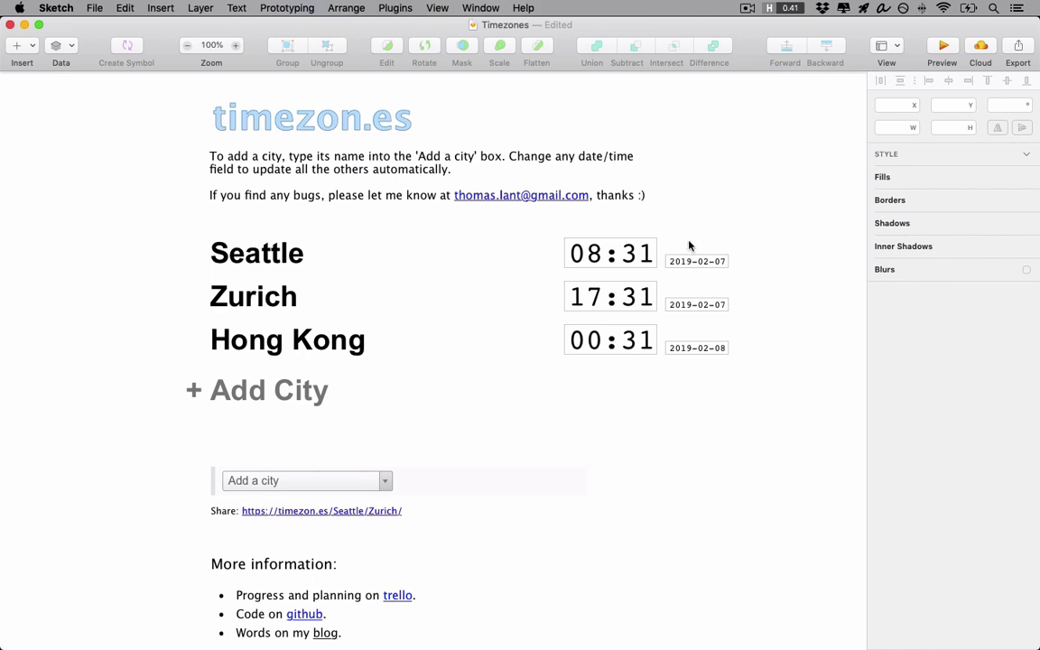
Step: Compare the fonts of the title, city and time, then set the three times in Arial with right-aligned text
left_click(251, 118)
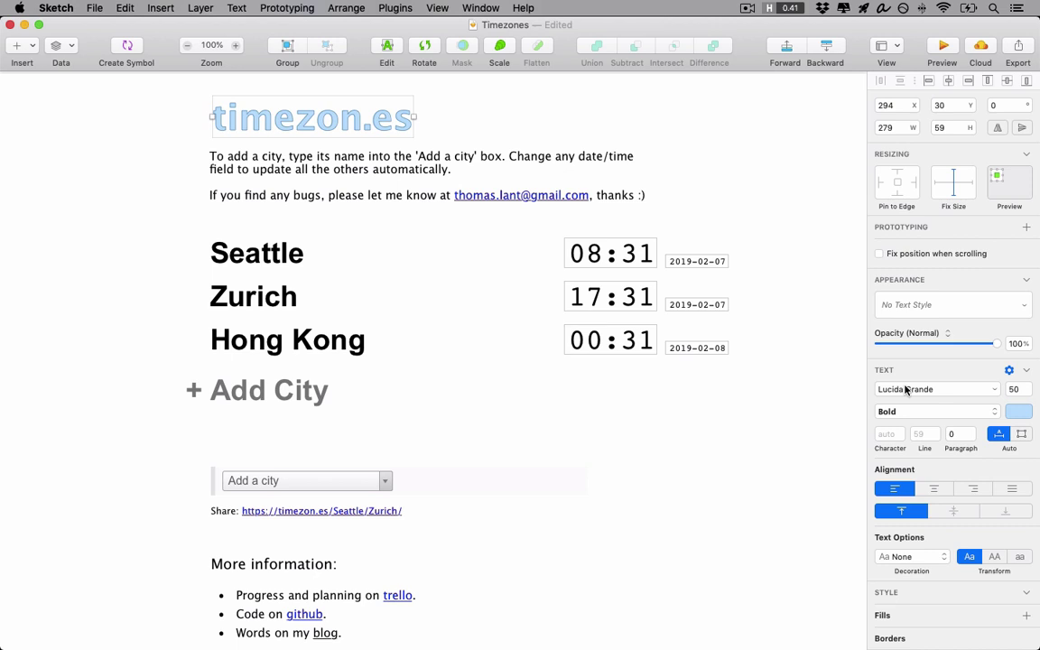
left_click(254, 258)
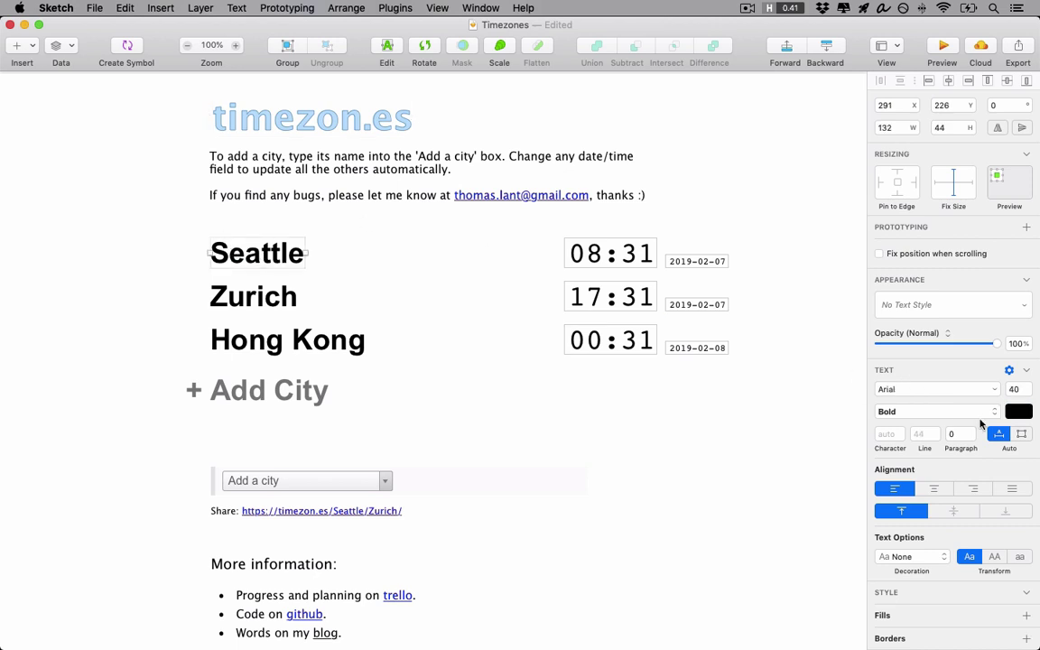
left_click(583, 253)
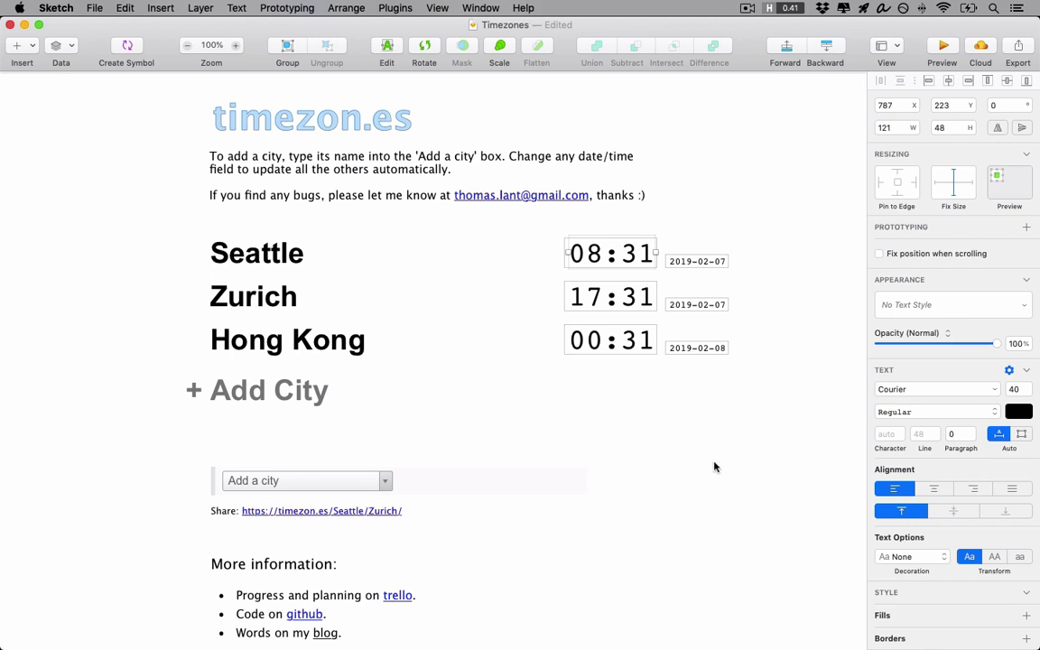
left_click(629, 347, "shift")
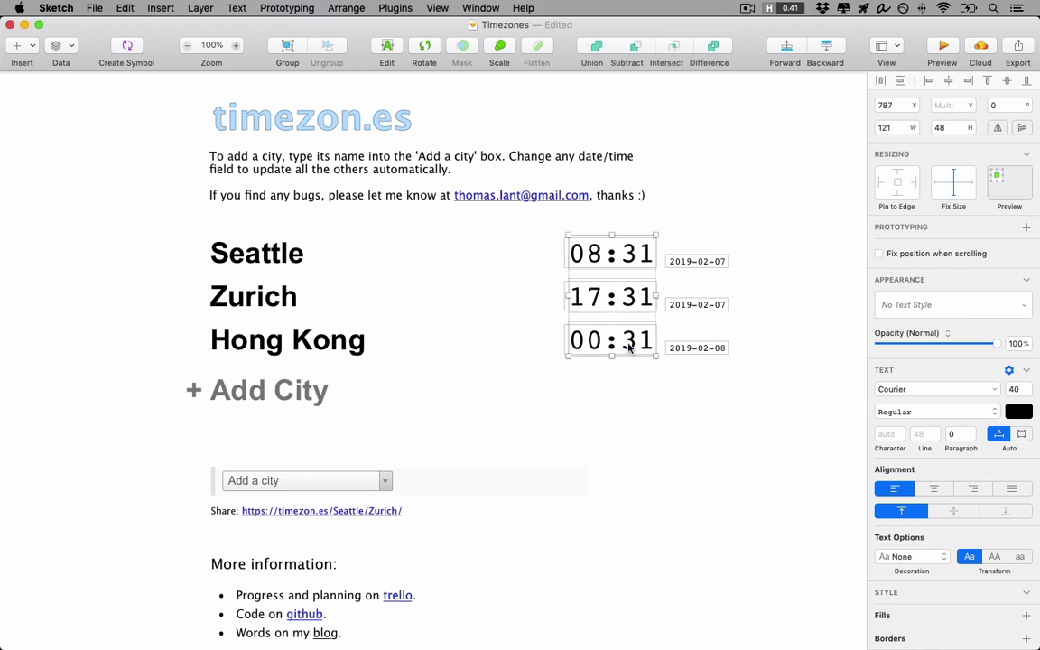
left_click(908, 393)
type("arial")
key("Return")
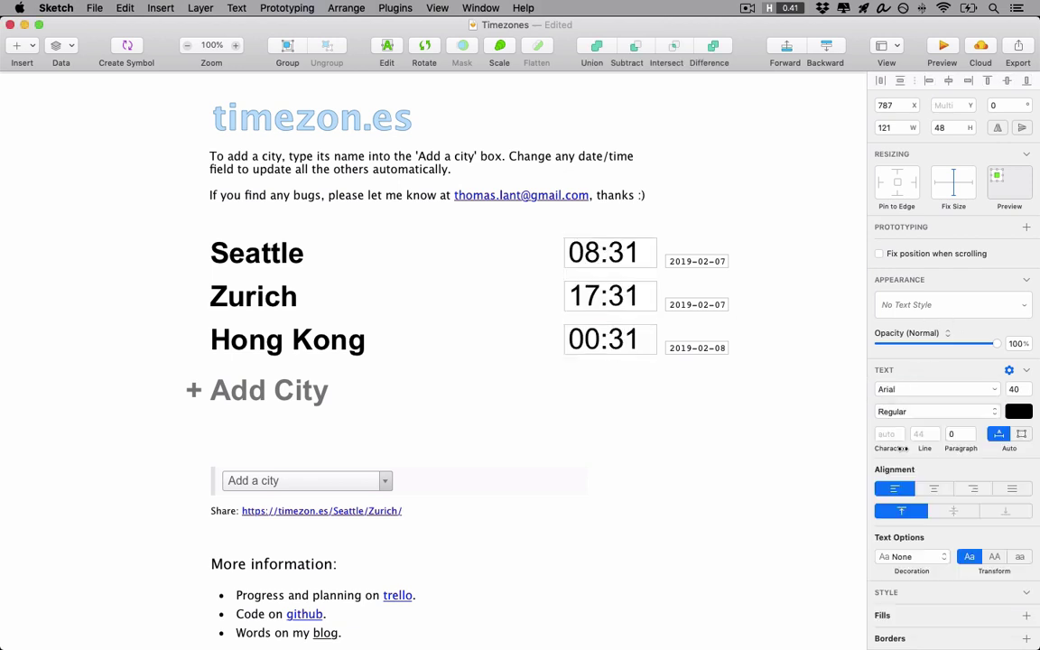
left_click(974, 488)
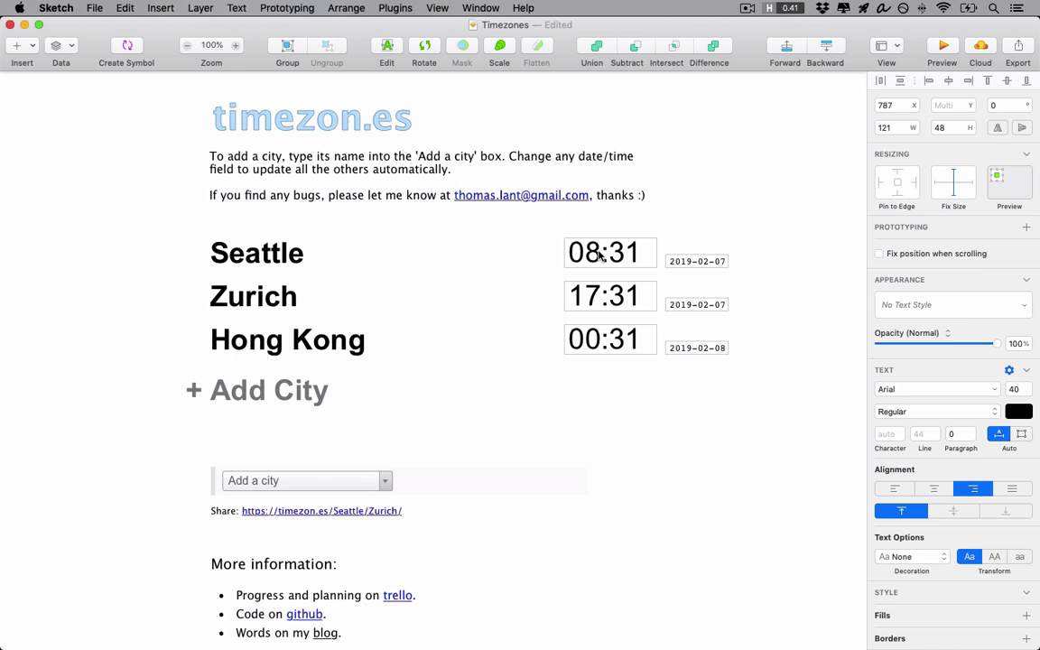
Step: Compare digit widths by duplicating the Seattle time beside it and replacing the copy's text with "00000" above "11111"
left_click(510, 258)
left_click_drag(593, 254, 452, 254)
double_click(488, 255)
type("00")
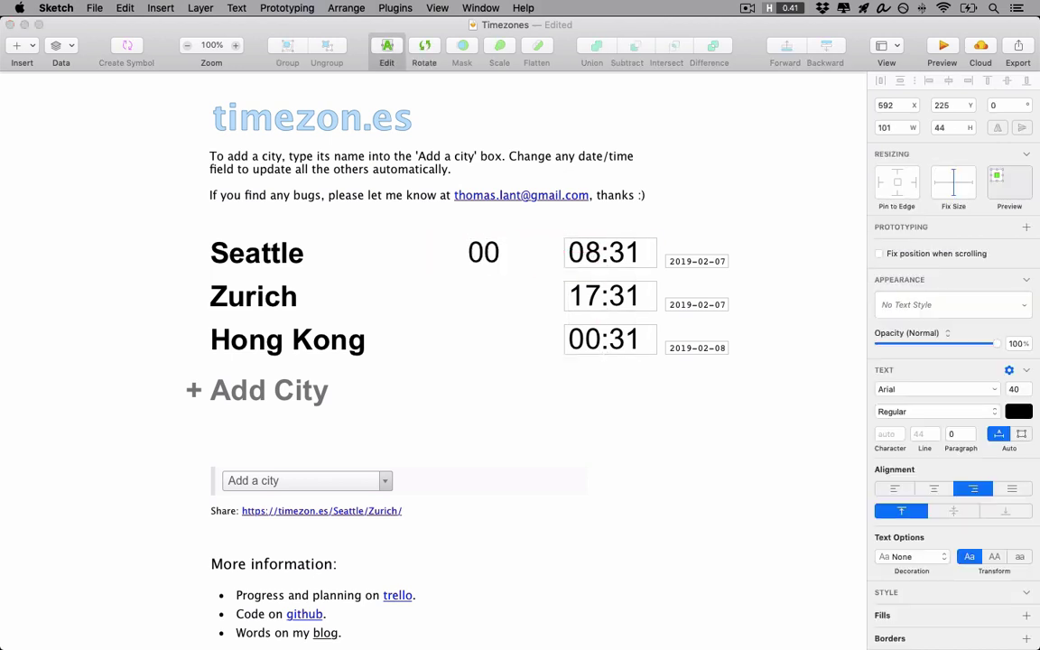
type("000")
key("Return")
type("11111")
key("Escape")
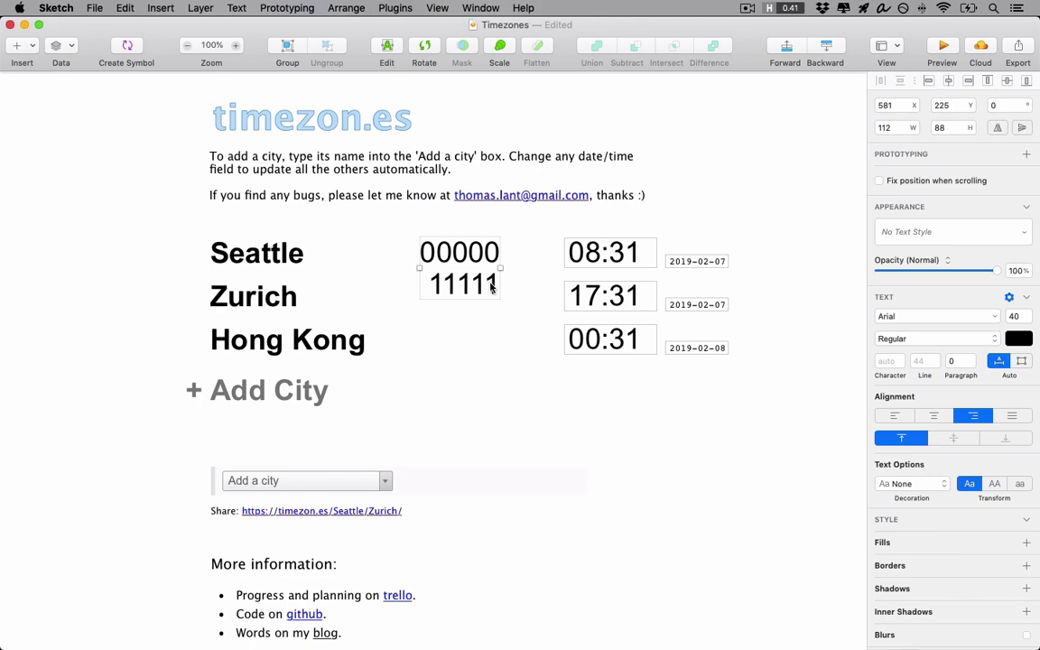
Step: Set all text on the page in IBM Plex Sans and refit the three time boxes to 113 px wide at X 778
key("ctrl+Left")
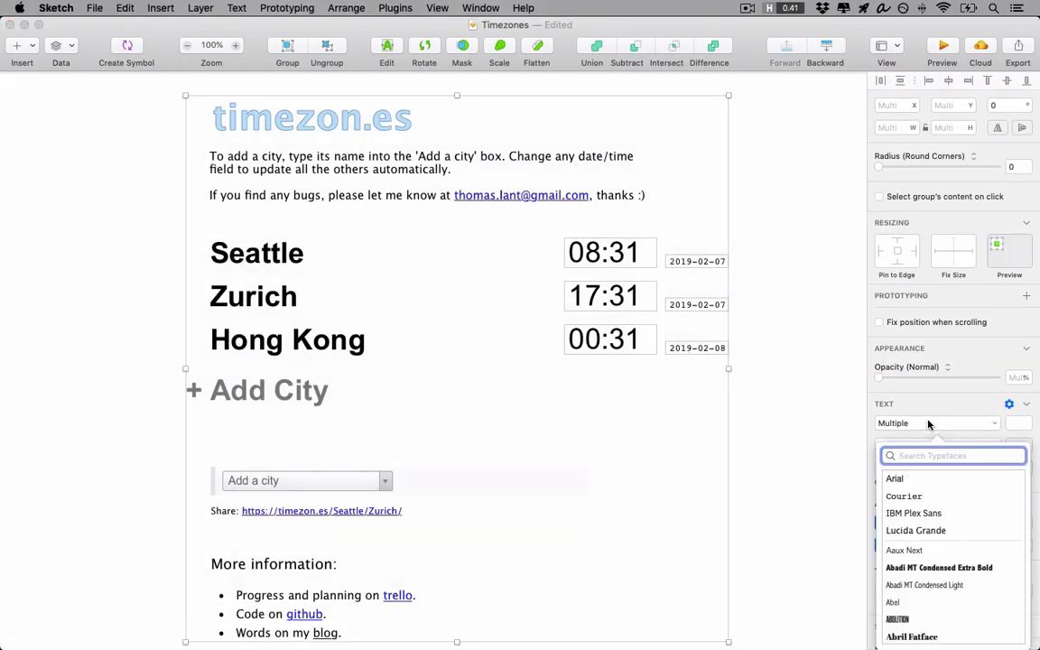
left_click(791, 470)
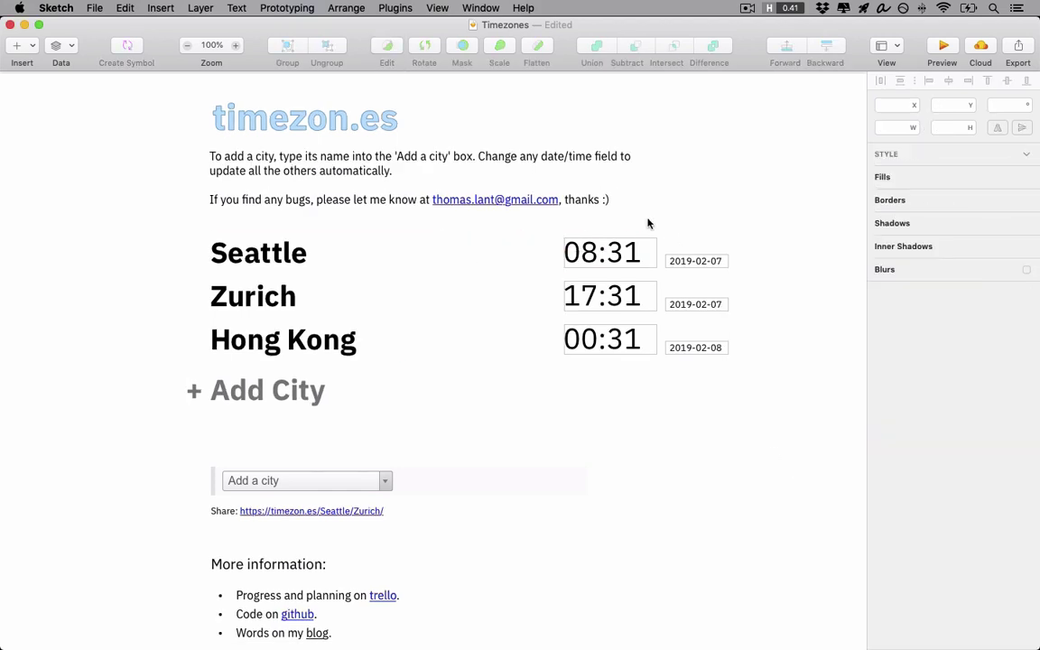
left_click_drag(648, 223, 658, 365)
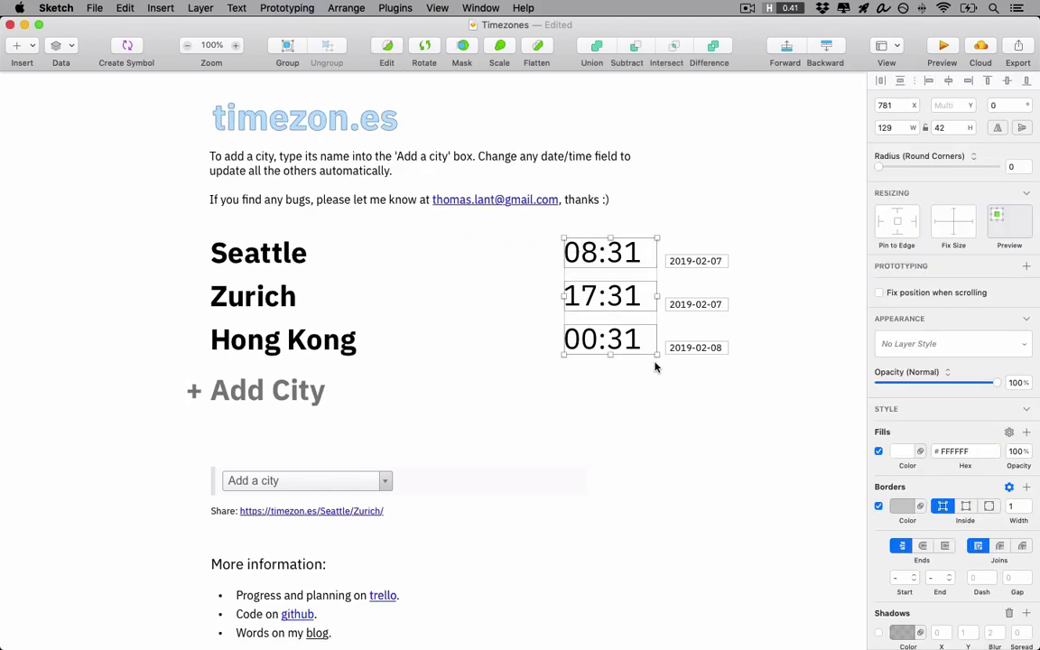
key("Left")
key("Left")
key("Left")
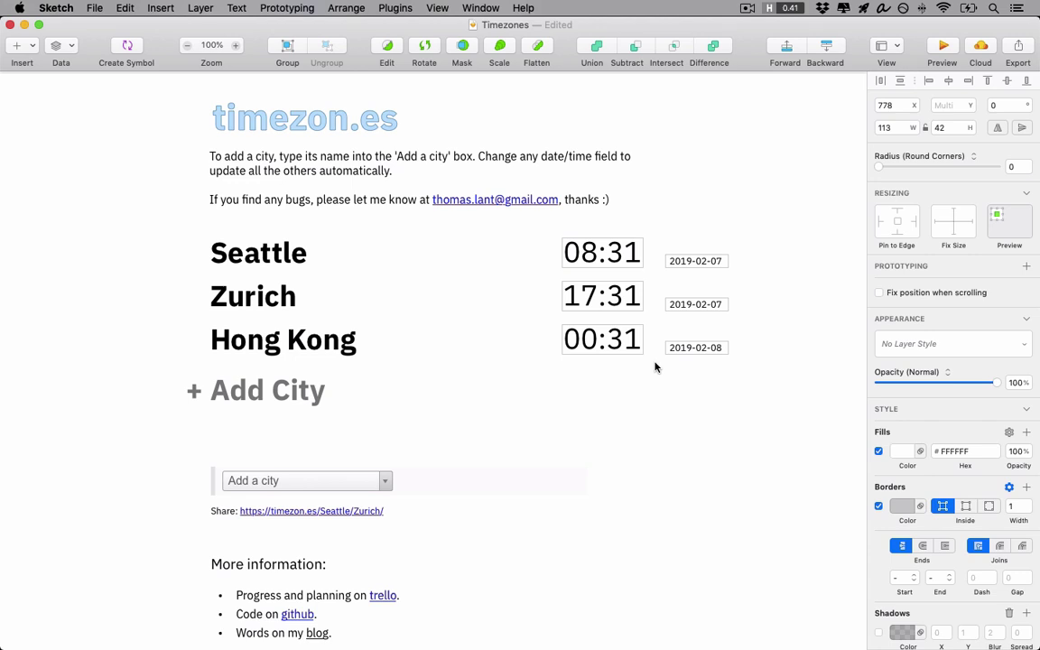
Step: Delete the old Add a city box and move the share link and More information block up below "+ Add City"
left_click(232, 455)
left_click(279, 482)
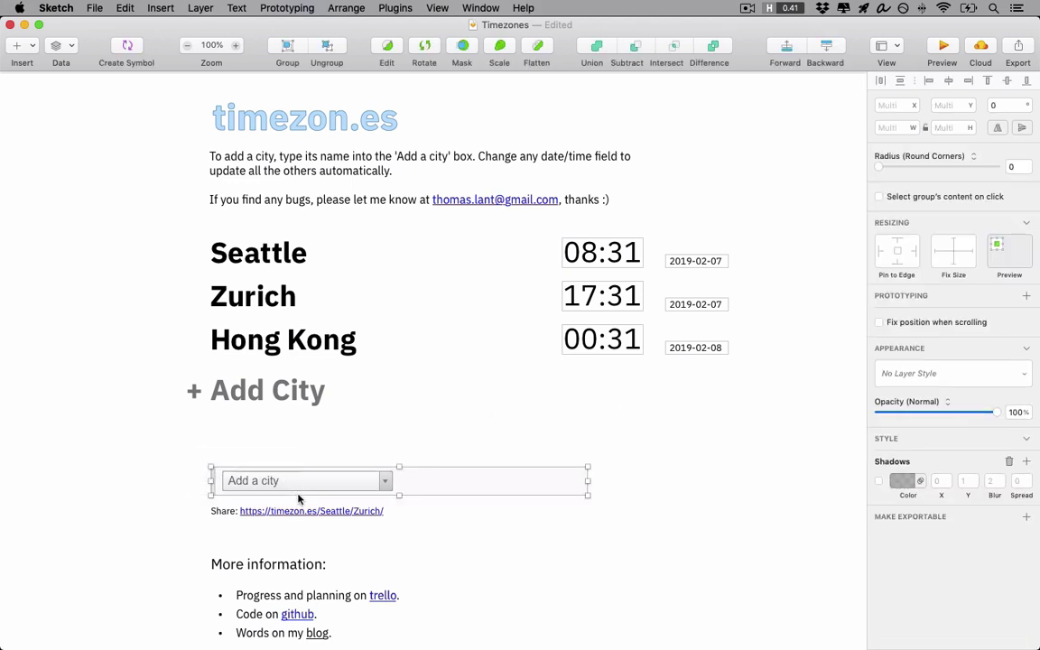
key("Delete")
left_click_drag(145, 483, 267, 532)
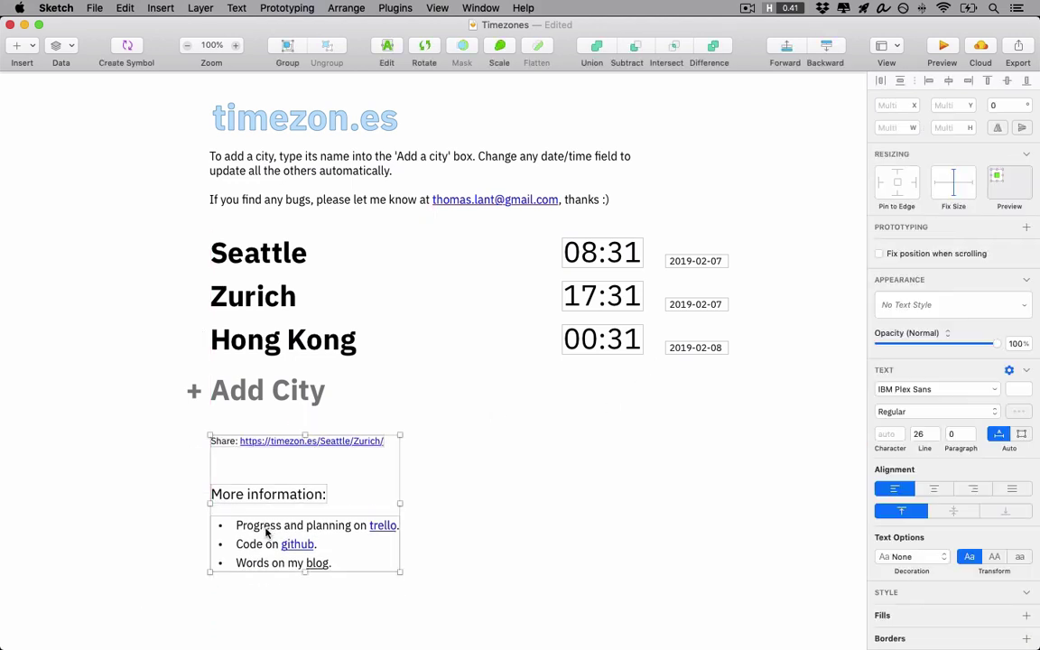
left_click(133, 509)
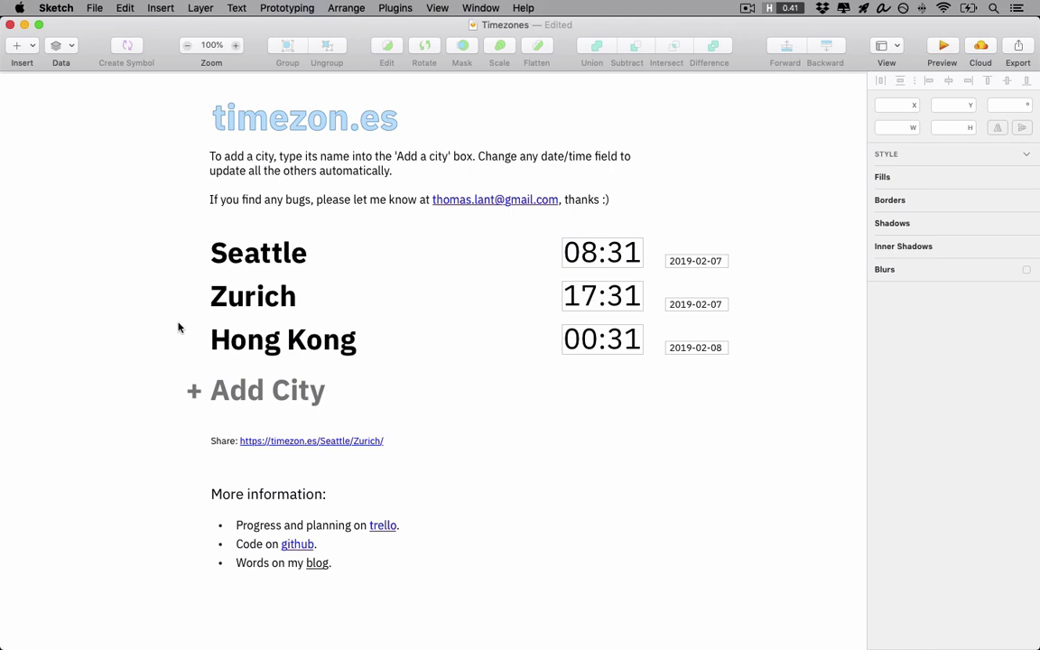
Step: Restyle the timezon.es title as black text without an outline at font size 20
left_click(346, 115)
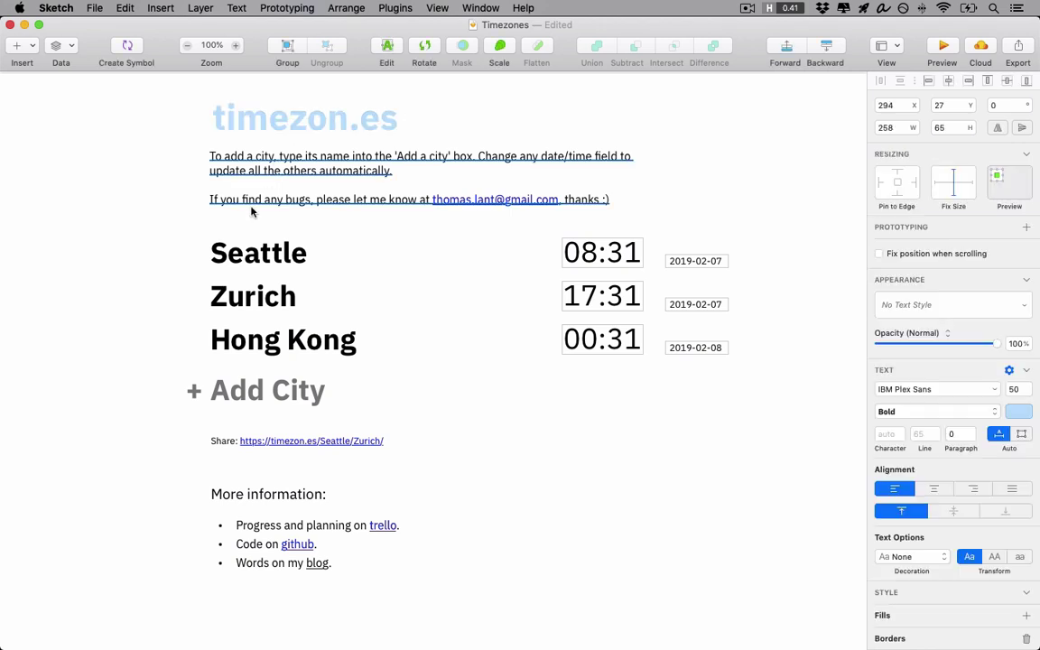
key("ctrl+c")
left_click(222, 253)
left_click(1014, 389)
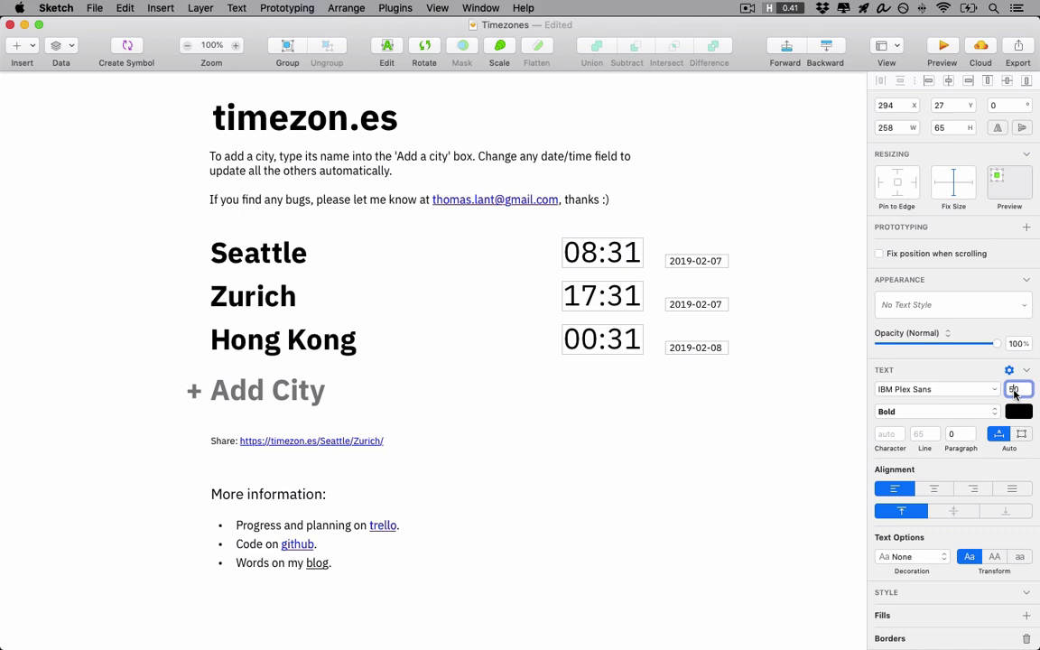
type("20")
key("Return")
left_click(740, 414)
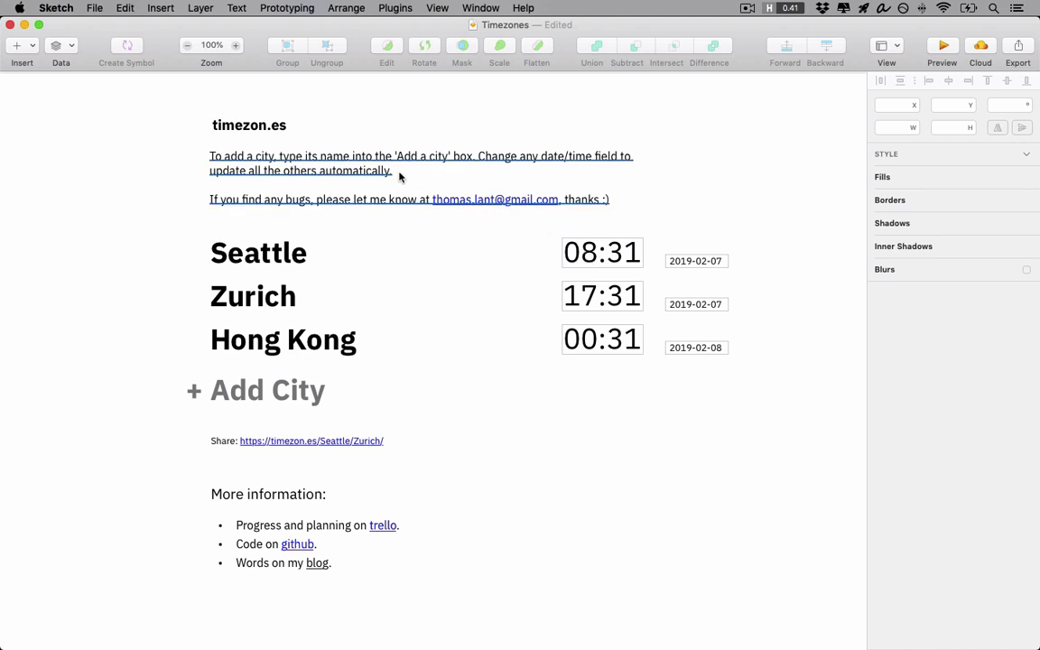
Step: Replace the entire intro paragraph with the single word "Contact"
double_click(289, 188)
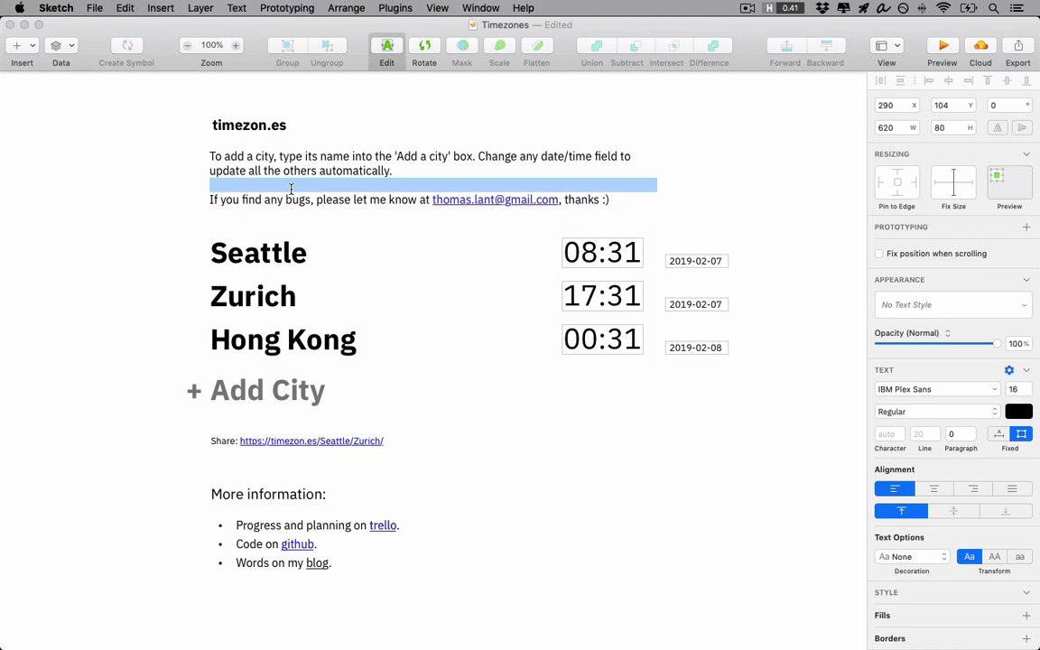
key("super+a")
type("Contact")
key("Return")
key("BackSpace")
key("Escape")
Step: Show the layout grid and place "Contact" in the header at the last column's edge, bottom-aligned with the timezon.es title
left_click(998, 361)
key("ctrl+l")
left_click_drag(222, 155, 745, 113)
left_click(272, 126, "shift")
key("ctrl+super+b")
left_click(292, 190)
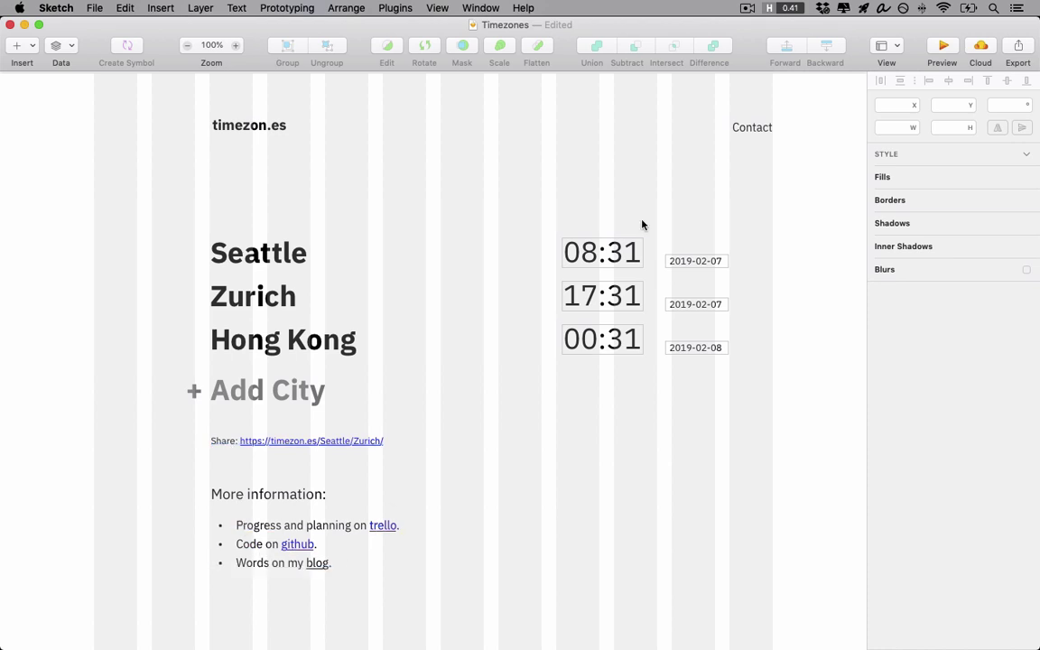
Step: Duplicate the "Contact" label in the header to add "Share", "Blog" and "Github" links before it
double_click(677, 130)
type("Share")
left_click_drag(746, 129, 601, 130)
double_click(602, 130)
type("Blog")
type("Github")
Step: Space the Github, Blog, Share and Contact links evenly along the header
left_click_drag(602, 130, 753, 128)
left_click(752, 128)
key("shift+Left")
key("shift+Left")
key("shift+Left")
key("shift+Left")
key("shift+Left")
key("shift+Left")
key("Left")
Step: Delete the share link and More information block, and move the city rows up 70 px towards the header
left_click_drag(179, 434, 424, 583)
key("Delete")
left_click_drag(171, 216, 774, 552)
key("shift+Up")
key("shift+Up")
key("shift+Up")
key("shift+Up")
key("shift+Up")
key("shift+Up")
key("shift+Up")
Step: Align the header links and the time boxes to one shared right edge beside the dates
key("ctrl+r")
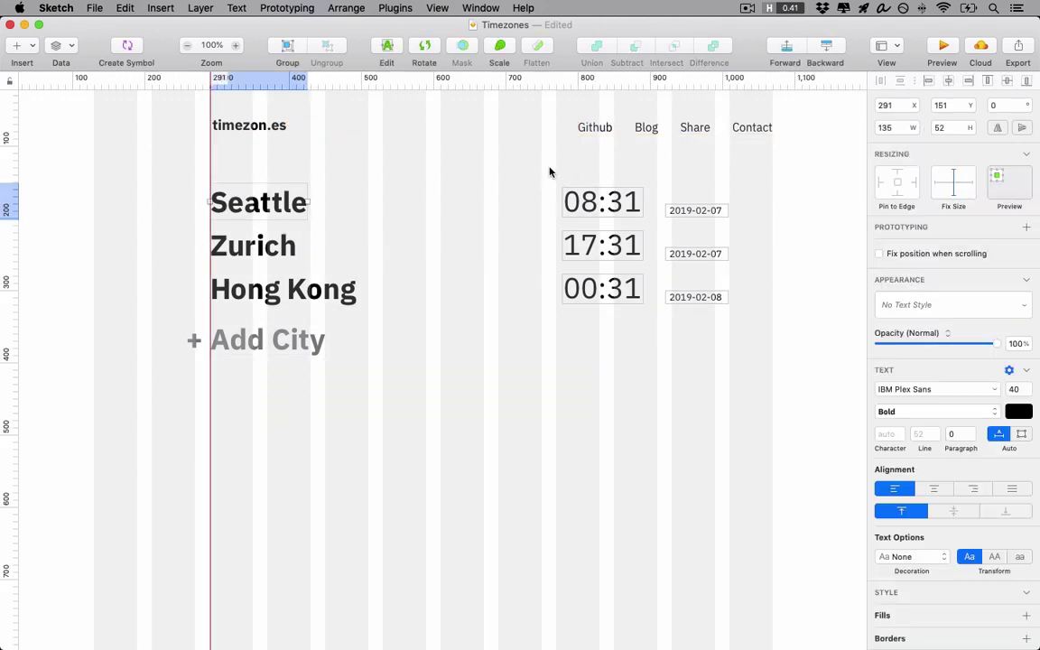
key("Escape")
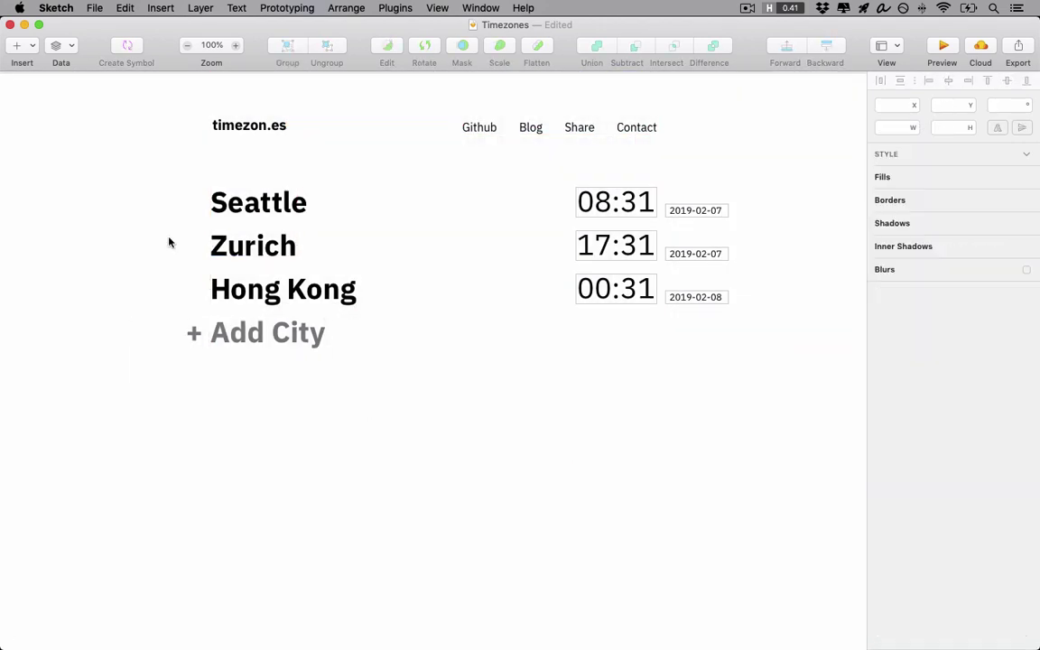
Step: Increase the vertical spacing between the Seattle, Zurich, Hong Kong and "+ Add City" rows, placing "+ Add City" at Y 401
left_click_drag(169, 242, 761, 379)
key("shift+Down")
left_click_drag(283, 430, 188, 342)
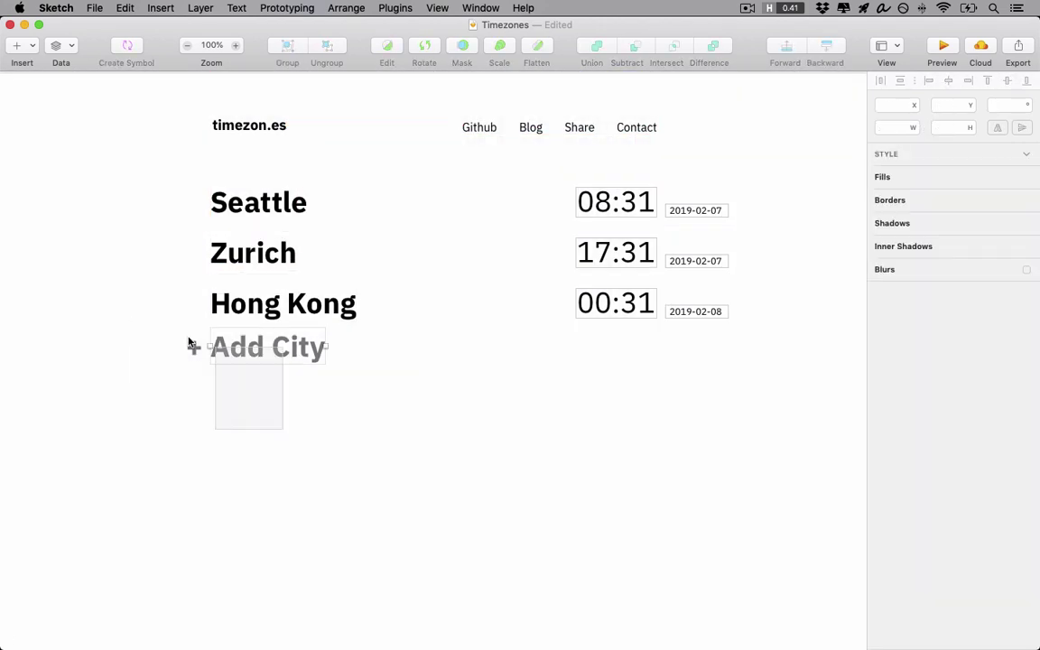
key("shift+Down")
left_click_drag(162, 237, 161, 313)
key("shift+Down")
key("shift+Down")
key("shift+Down")
left_click_drag(328, 429, 128, 354)
key("shift+Down")
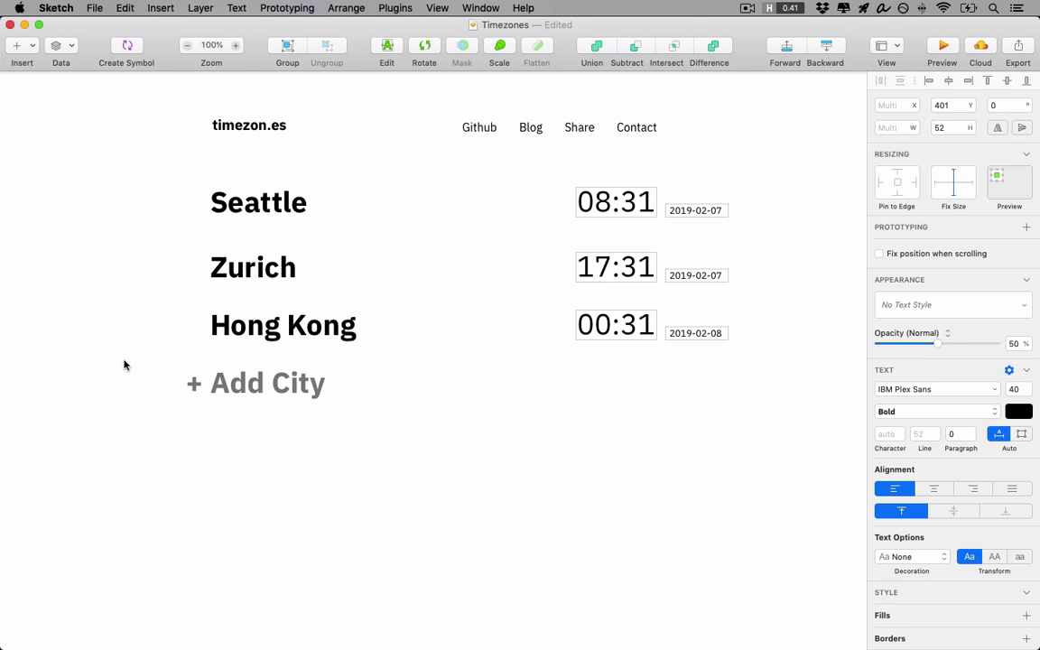
Step: Show the layout grid and draw a 617 × 8 px rectangle below the Seattle row, from the city name to the time box's edge
left_click(405, 449)
key("ctrl+l")
key("r")
left_click_drag(209, 228, 654, 235)
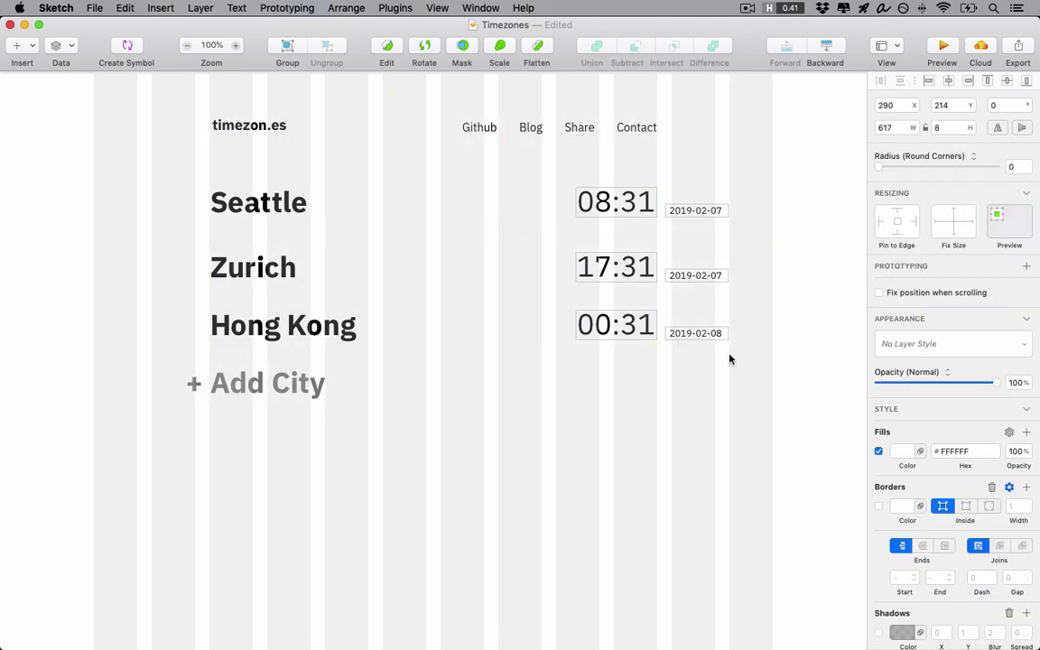
Step: Fill the bar below Seattle with the city name's black, at 10% opacity and a corner radius of 4
key("ctrl+l")
key("ctrl+c")
left_click(220, 208)
key("ctrl+l")
key("1")
left_click(1019, 167)
type("4")
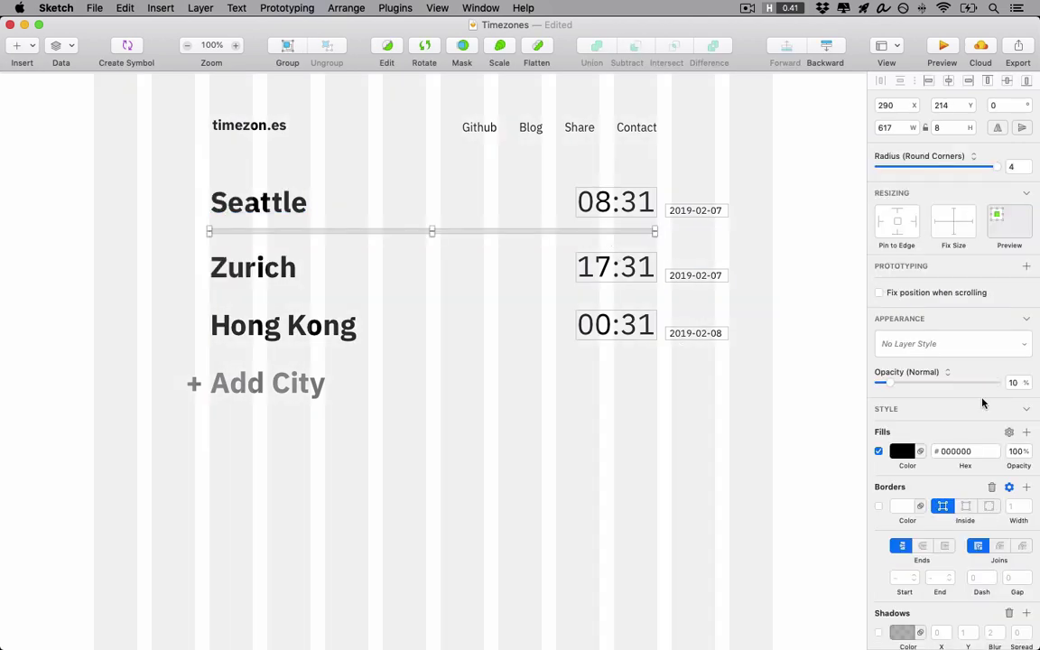
Step: Hide the layout grid and move the bar below Seattle up to Y 209
left_click(470, 246)
key("ctrl+l")
left_click_drag(464, 233, 465, 229)
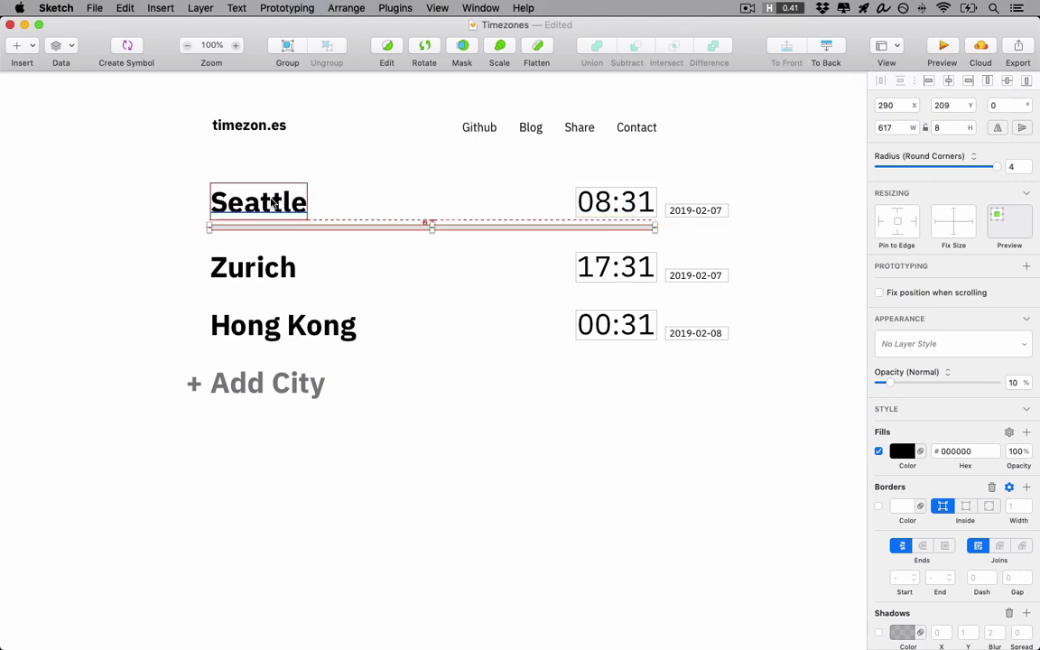
Step: Try a duplicate of the bar below the Zurich row, then delete the copy
left_click_drag(266, 228, 266, 291, "alt")
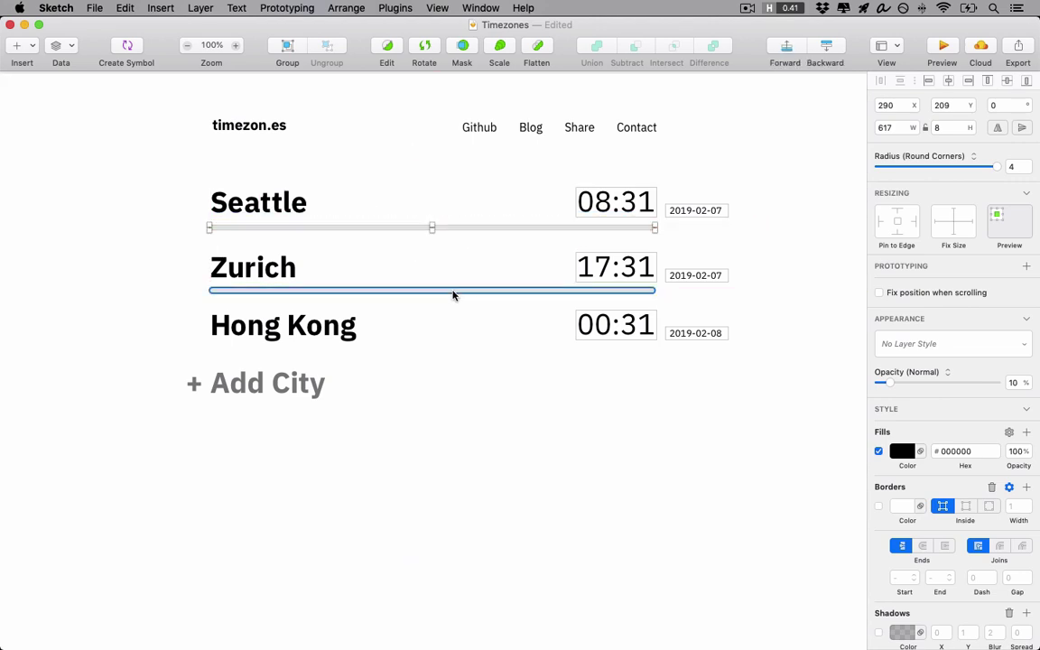
key("Delete")
Step: Move the bar up against the Seattle time box and copy it below the Zurich and Hong Kong rows
left_click(324, 229)
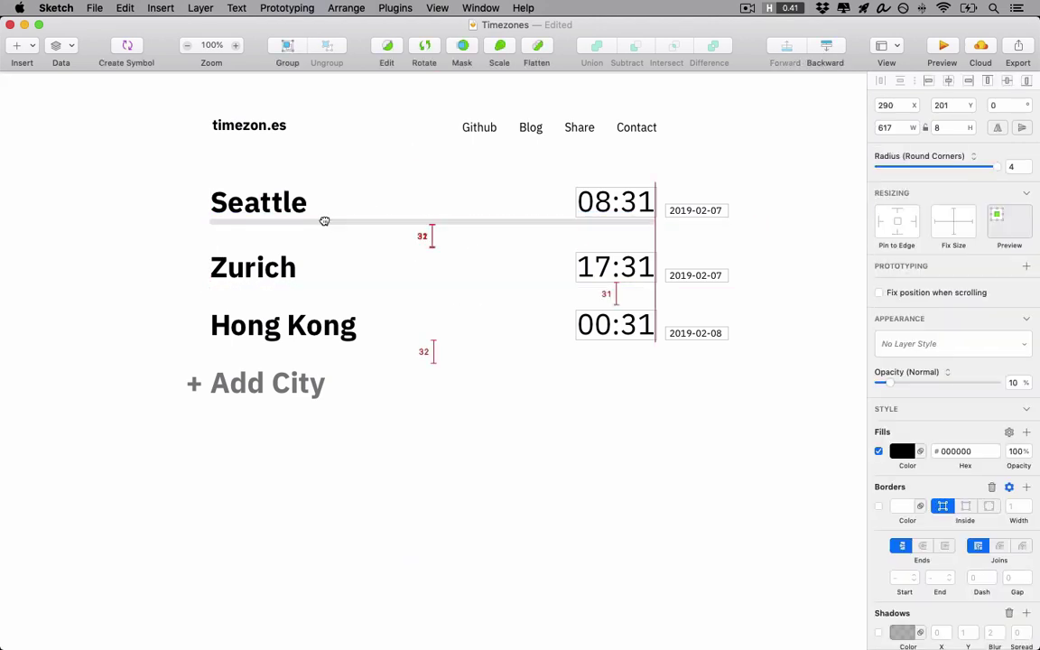
scroll(388, 223, "up", 5)
left_click_drag(388, 223, 386, 371)
key("super+d")
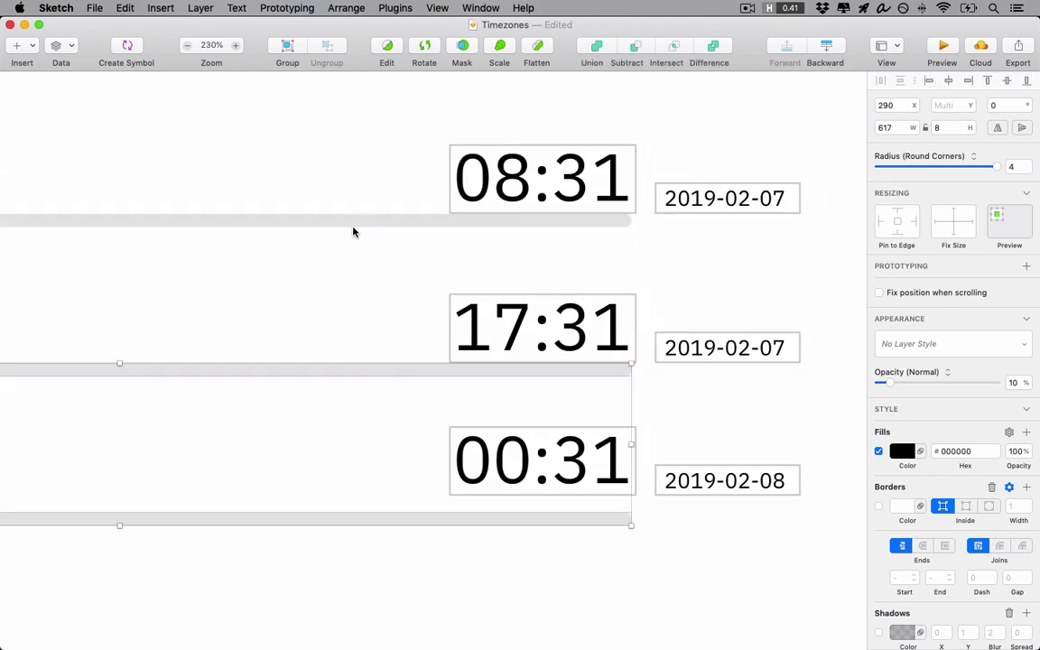
Step: Widen all three bars to 620 px against the layout grid, setting them slightly lower, and hide the grid
key("ctrl+l")
scroll(596, 204, "left", 8)
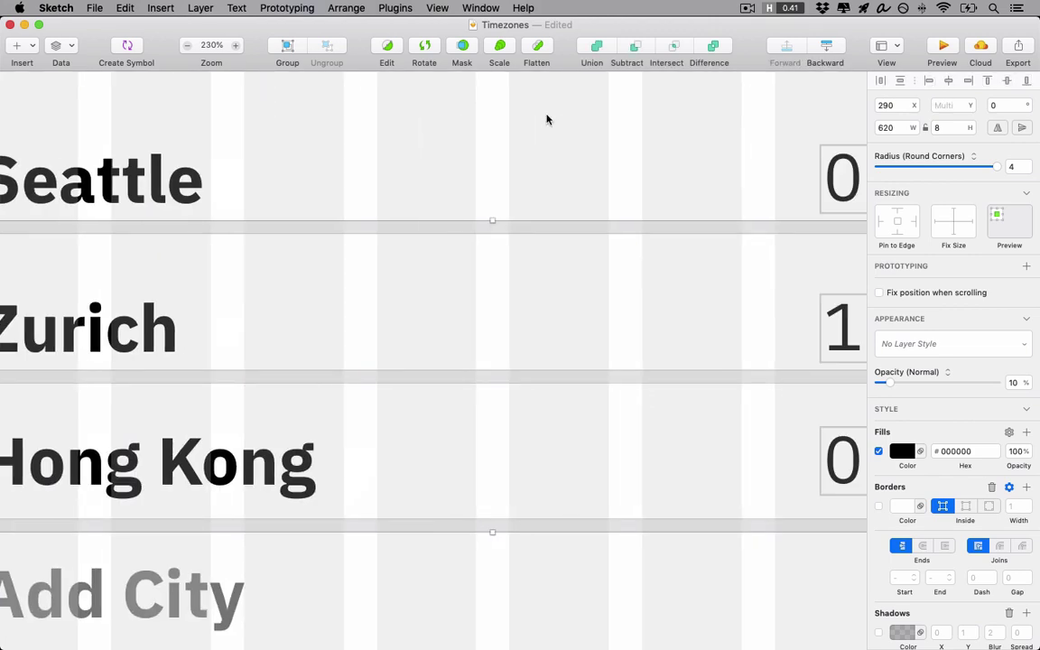
key("super+0")
key("ctrl+l")
Step: Move the bar below Hong Kong up 10 px to match the bar offset of the other rows
left_click(471, 236)
left_click(627, 371)
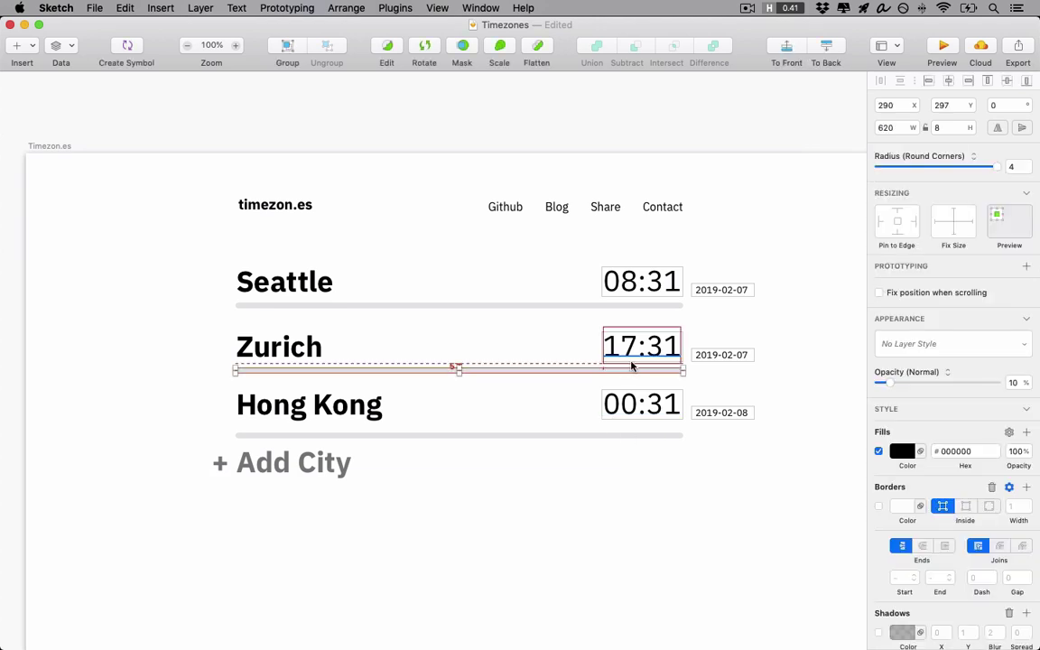
left_click(629, 436)
key("shift+Up")
left_click(764, 511)
Step: Move the Hong Kong row down 10 px and Add City with its plus sign down 20 px
left_click(279, 281)
left_click_drag(195, 390, 795, 553)
key("shift+Down")
left_click(785, 549)
left_click(293, 454)
left_click(213, 471, "shift")
key("shift+Down")
left_click(441, 561)
Step: Draw a white 22 × 22 px circle on the Seattle bar as a slider knob and enable its shadow
scroll(441, 562, "down", 3)
key("o")
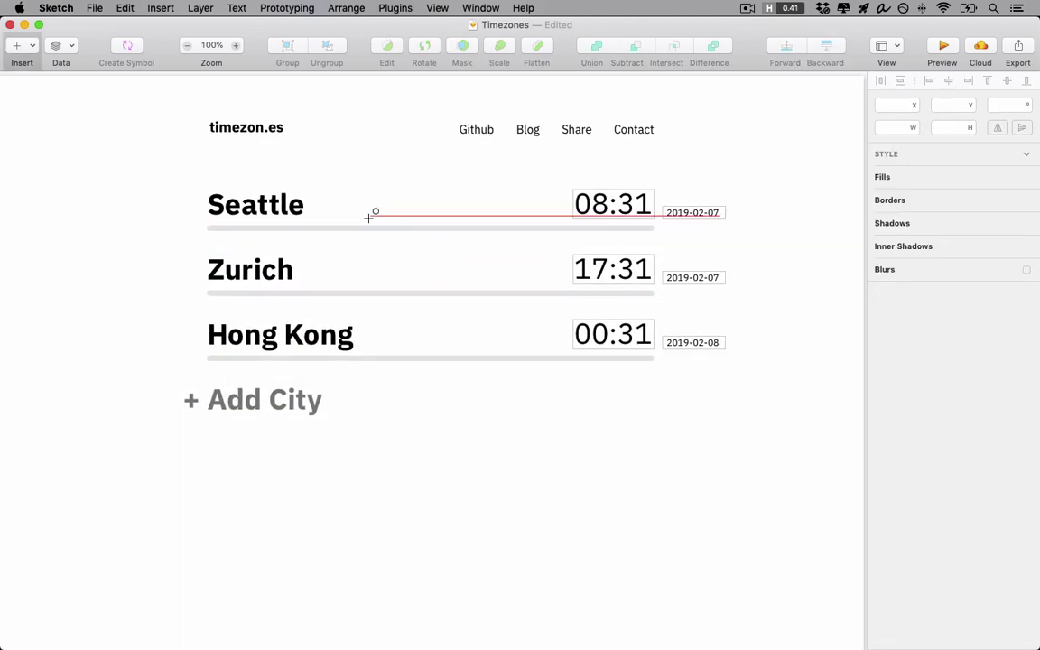
left_click_drag(353, 218, 373, 238)
key("super+Left")
key("super+Left")
key("super+Left")
scroll(954, 590, "down", 3)
left_click(879, 556)
left_click(966, 556)
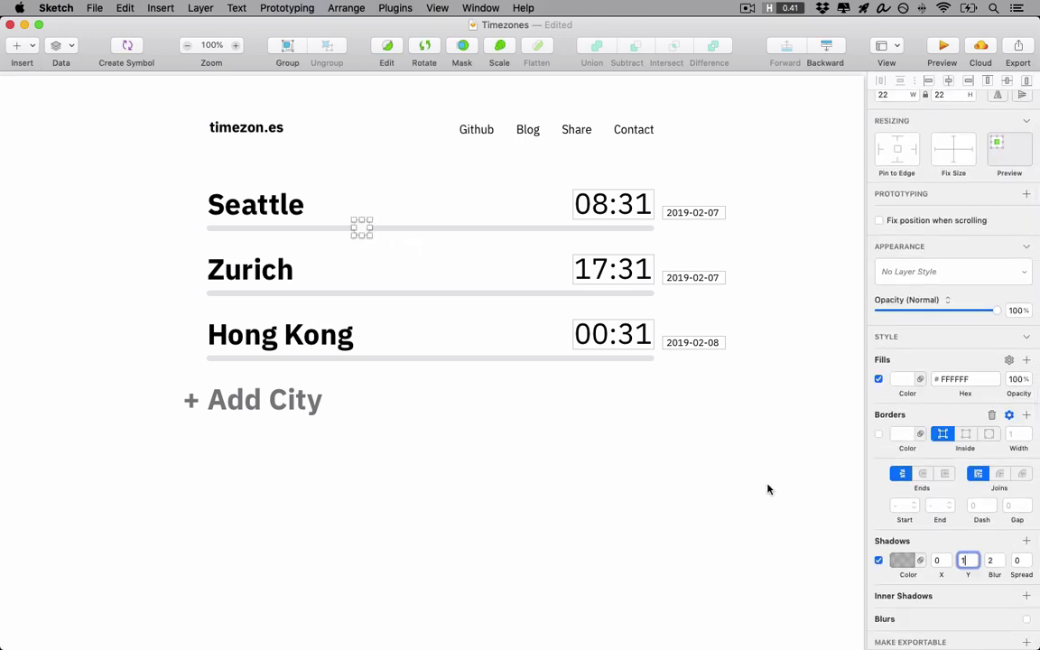
left_click(769, 491)
Step: Add a second knob shadow with Y 0, blur 4 and 20% alpha, and darken the original shadow
left_click(362, 229)
scroll(1025, 545, "down", 3)
left_click(1026, 539)
left_click(966, 556)
type("0")
left_click(902, 556)
left_click(1015, 584)
type("20")
left_click(902, 587)
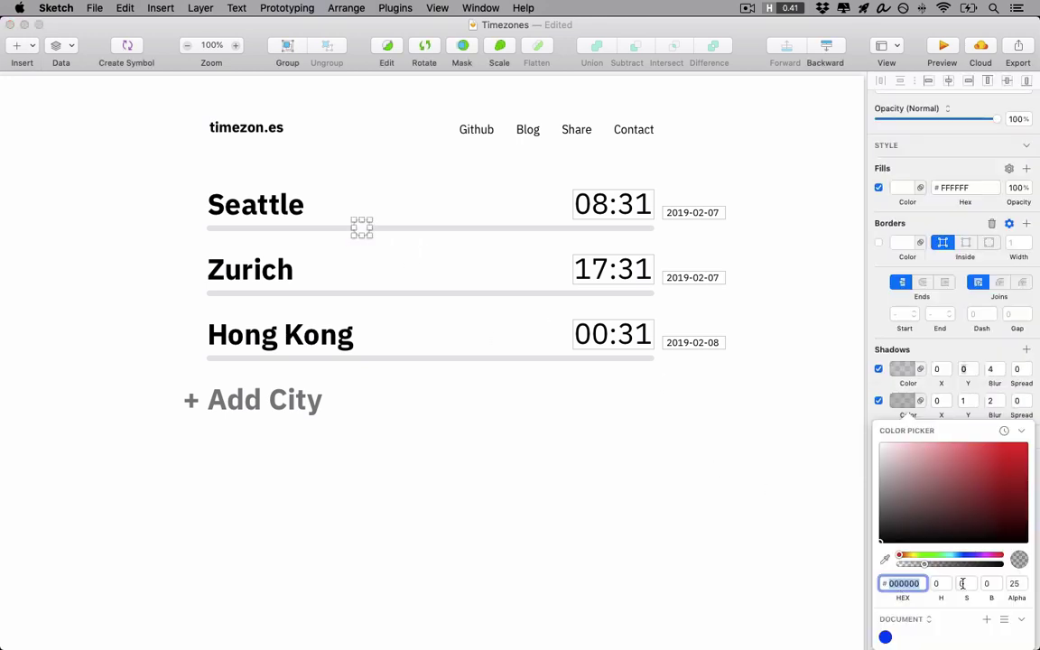
left_click(1014, 584)
left_click(604, 561)
left_click(361, 227)
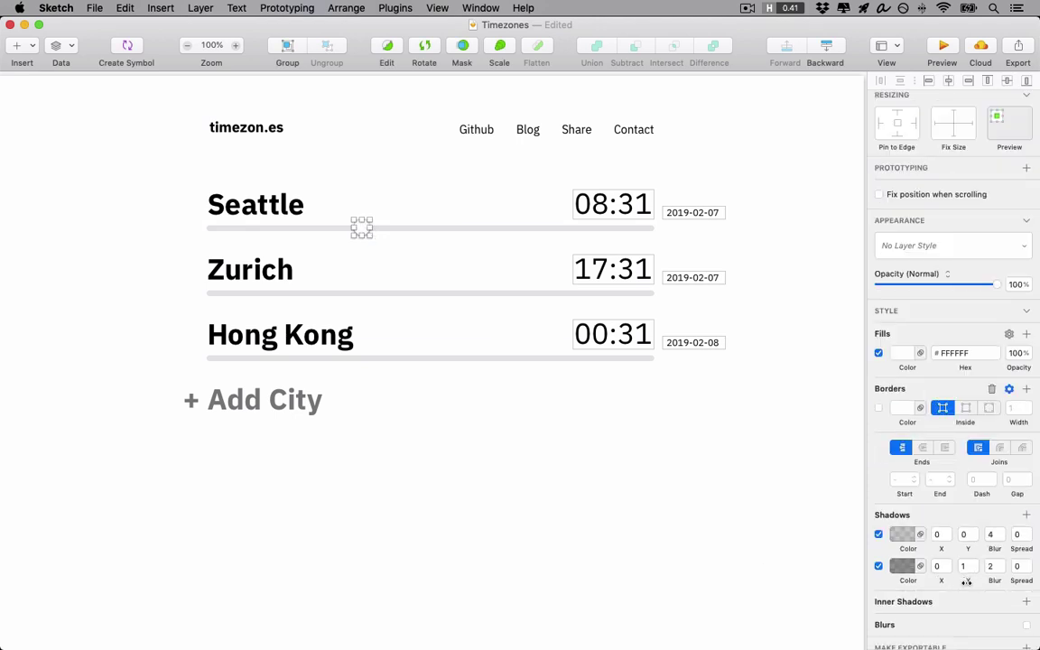
Step: Centre the knob on the Seattle bar at Y 200 and place copies on the Zurich and Hong Kong bars
key("super+2")
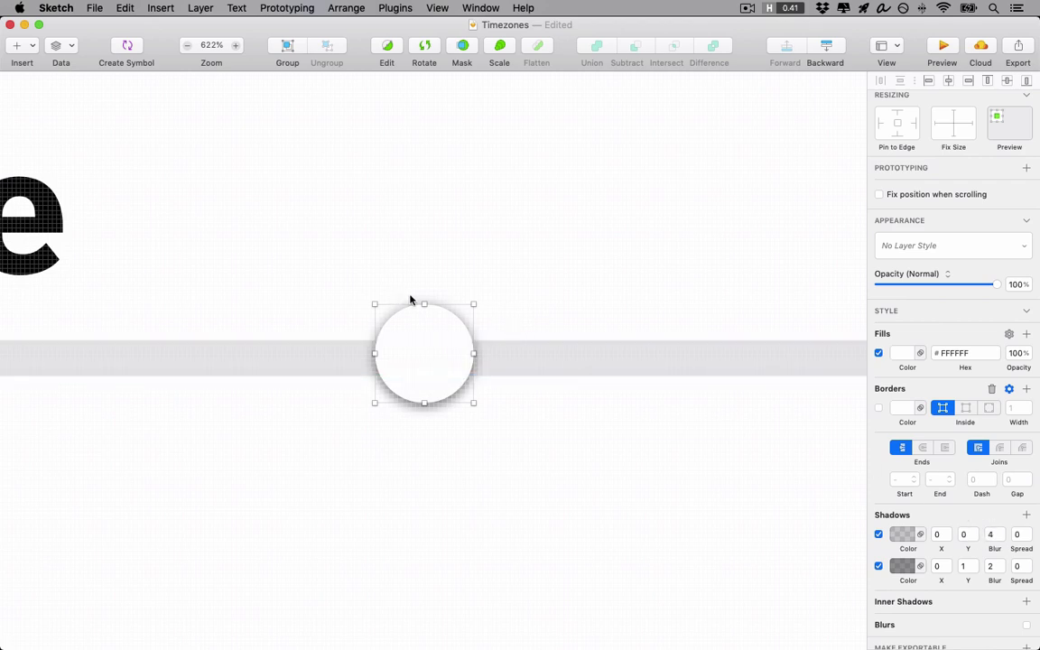
left_click(513, 292)
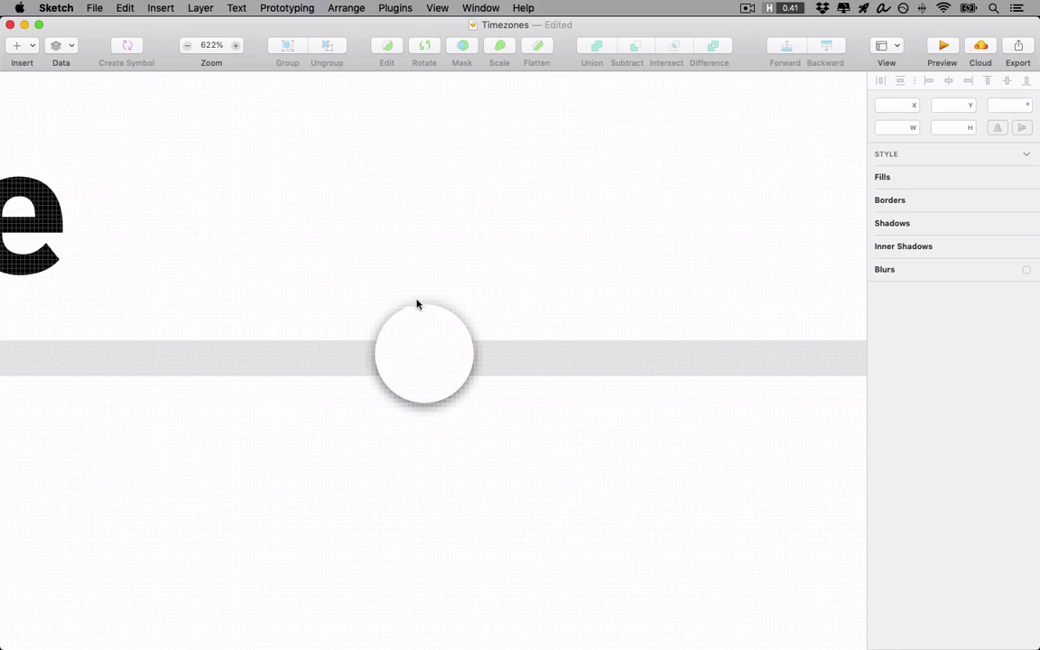
key("super+0")
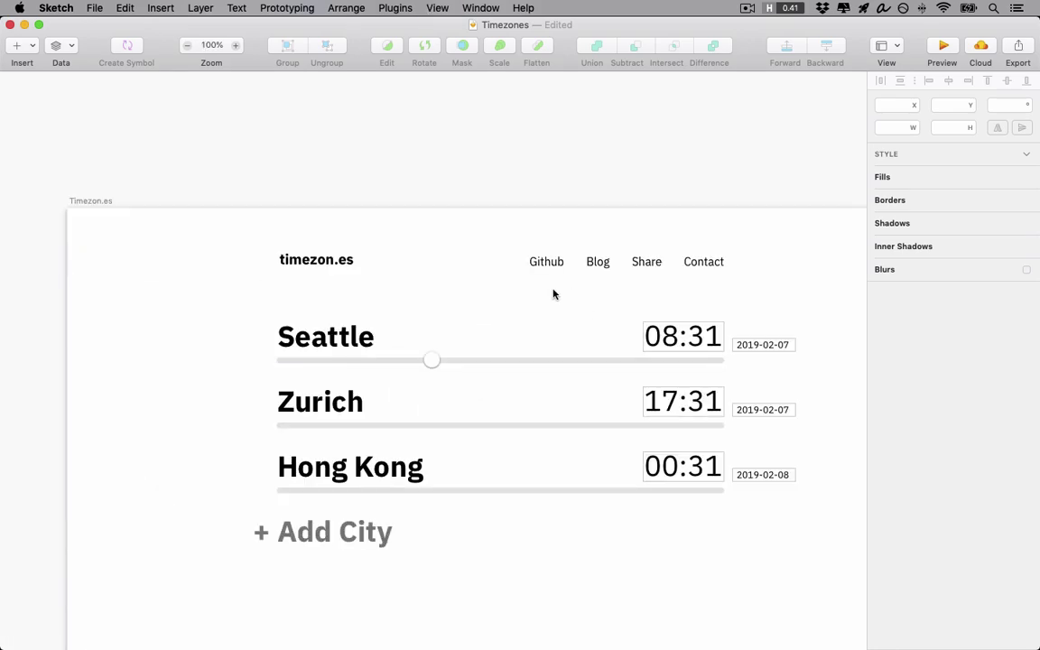
scroll(553, 295, "right", 1)
left_click_drag(397, 334, 260, 463)
left_click(435, 432)
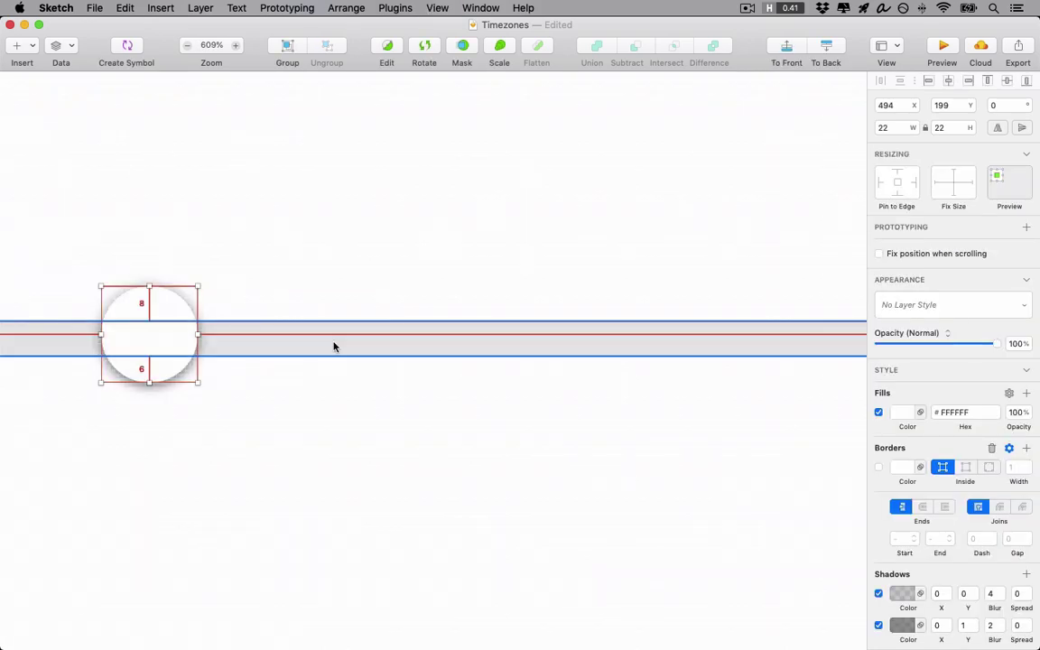
key("super+0")
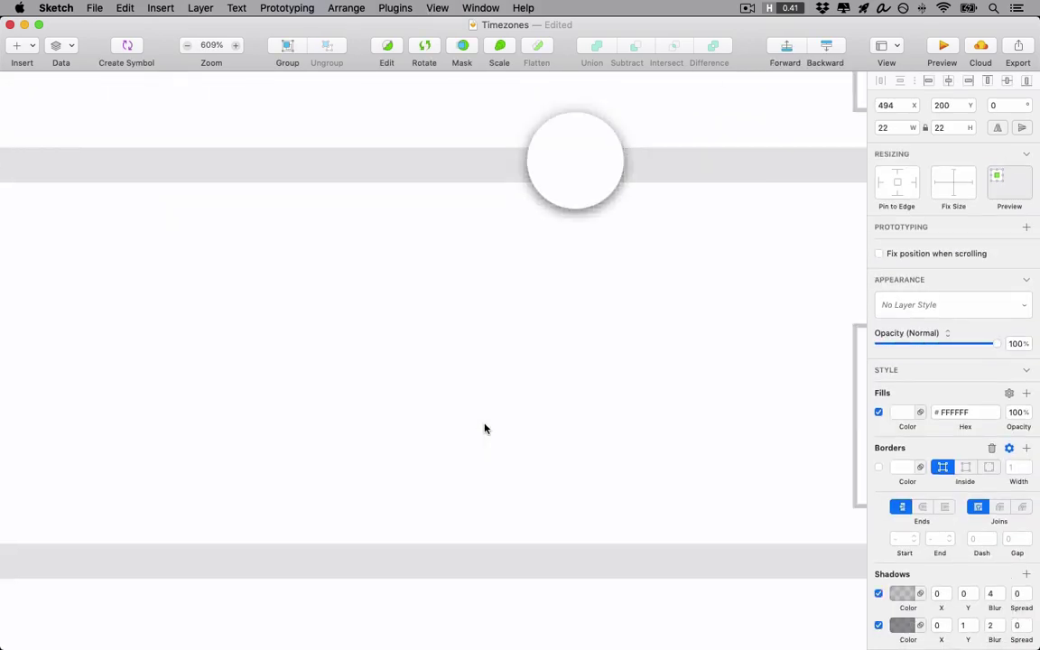
left_click(497, 471)
Step: Place labels beneath the Seattle bar from copies of the date text, reading 12:00 AM, 6:00 AM, 12:00 PM, 6:00 PM and 12:00 AM
scroll(497, 471, "right", 5)
left_click_drag(692, 214, 309, 243)
double_click(226, 243)
type("12:00 AM6:00 AM")
left_click_drag(309, 243, 630, 242)
type("12:00 PM")
double_click(525, 243)
type("6:00 PM 12:00 AM")
Step: Distribute the five hour labels evenly across the Seattle bar and set their opacity to 60%
left_click_drag(195, 239, 651, 245)
left_click(881, 81)
left_click(636, 147)
key("6")
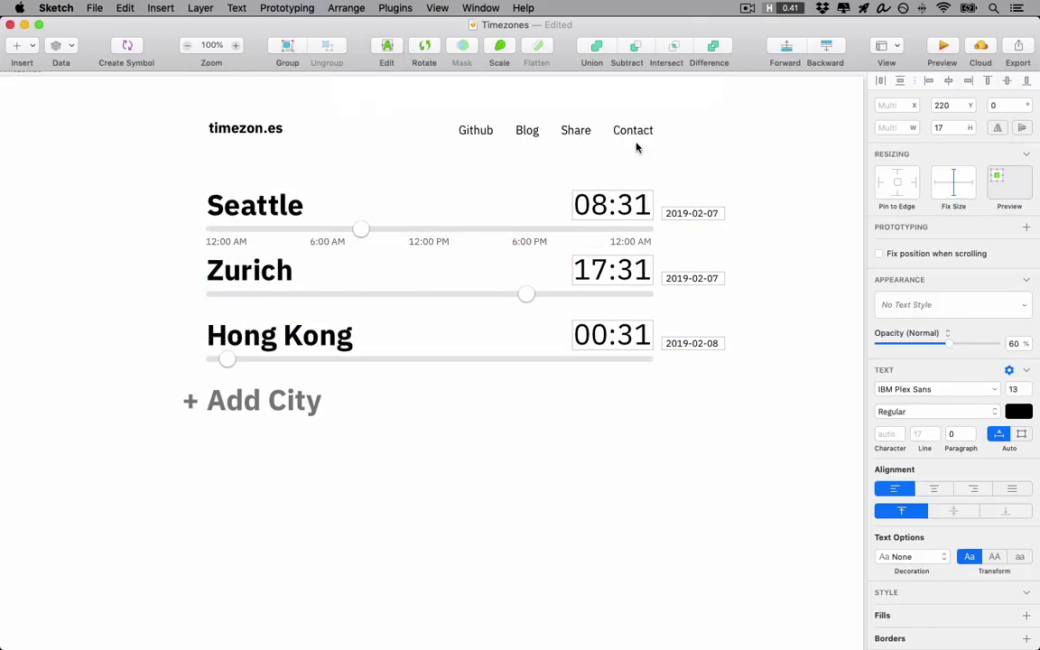
Step: Copy the hour labels beneath the Zurich bar, nudge them up 2 px, and duplicate them beneath the Hong Kong bar
left_click_drag(432, 242, 427, 304)
left_click(417, 244)
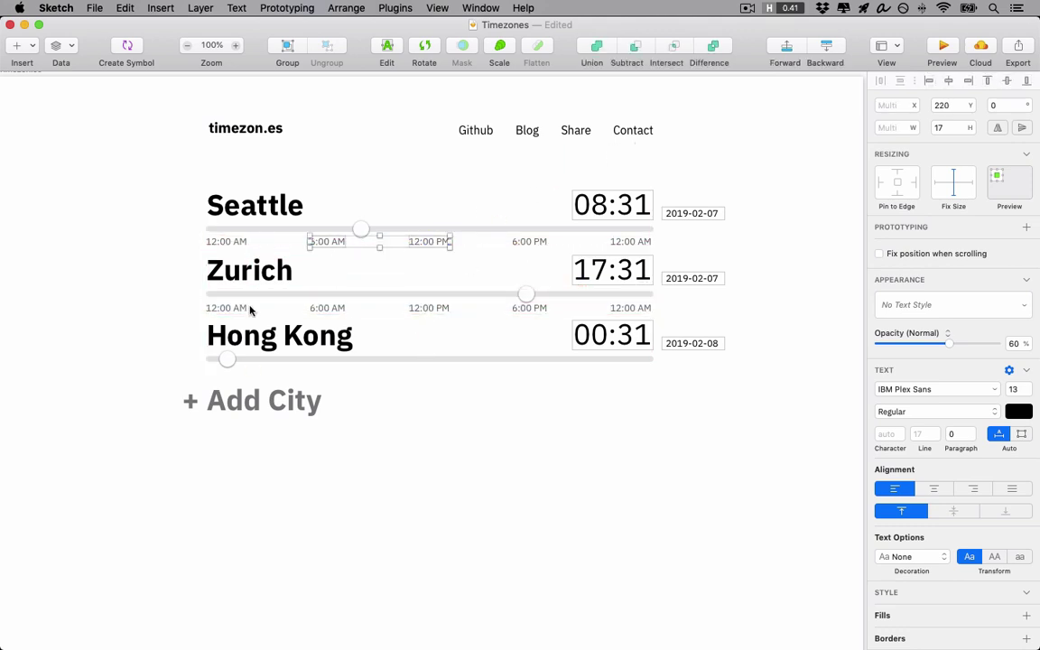
left_click_drag(199, 303, 635, 315)
key("alt")
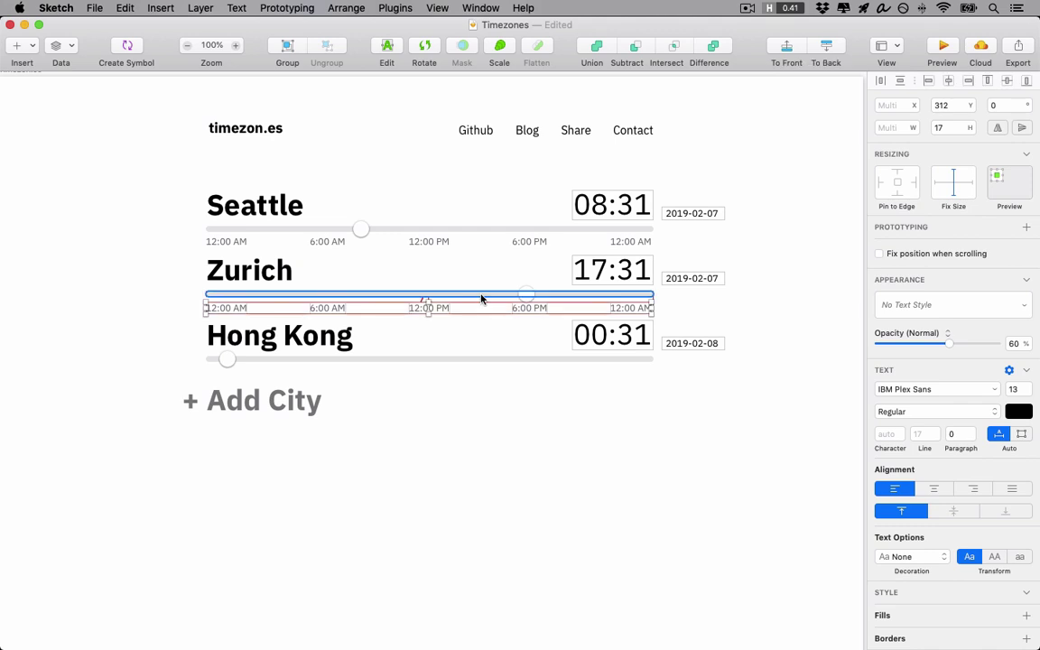
key("Up")
key("Up")
key("super+d")
Step: Move the Zurich, Hong Kong and Add City rows down in 10 px steps to open up the row spacing
left_click(214, 448)
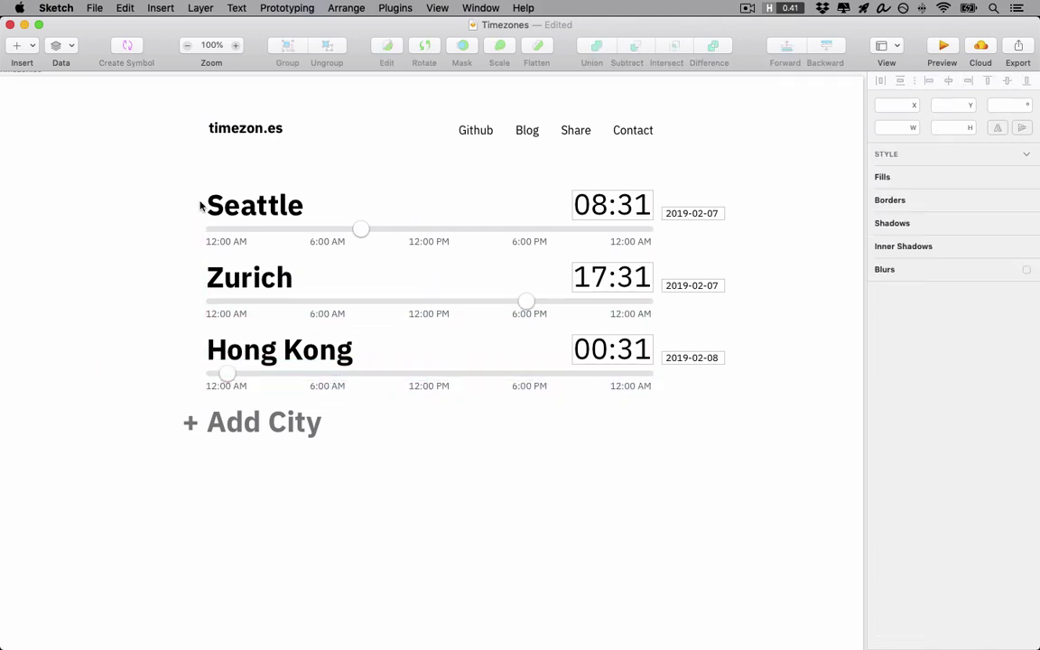
left_click_drag(186, 256, 144, 363)
key("shift+Down")
left_click_drag(325, 503, 155, 445)
key("shift+Down")
left_click(447, 524)
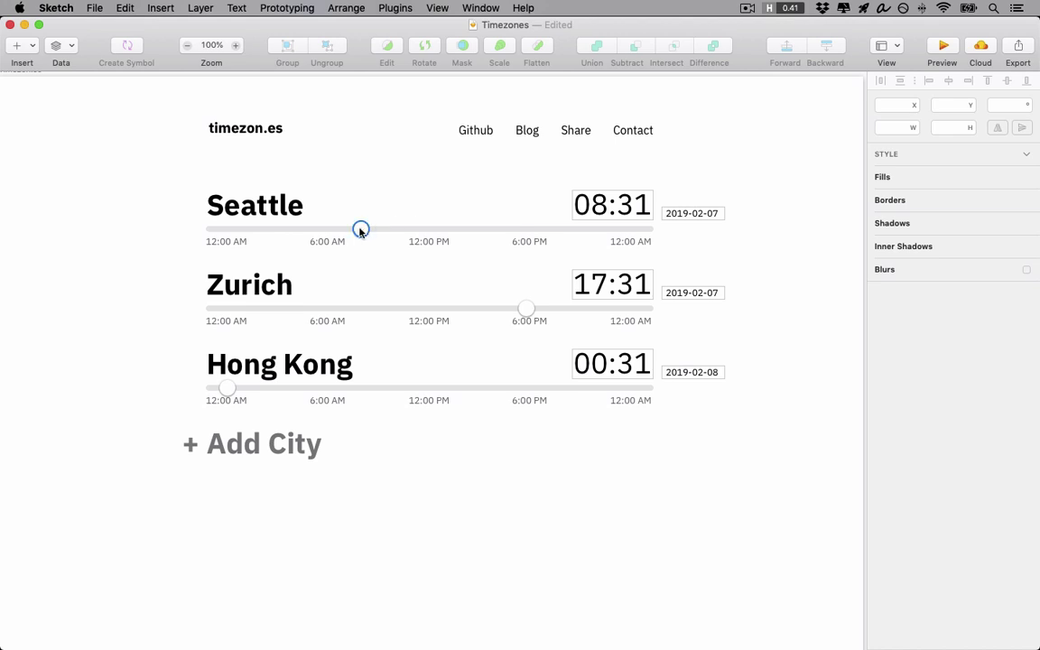
Step: Delete the boxes around the Seattle and Hong Kong times
left_click(574, 200)
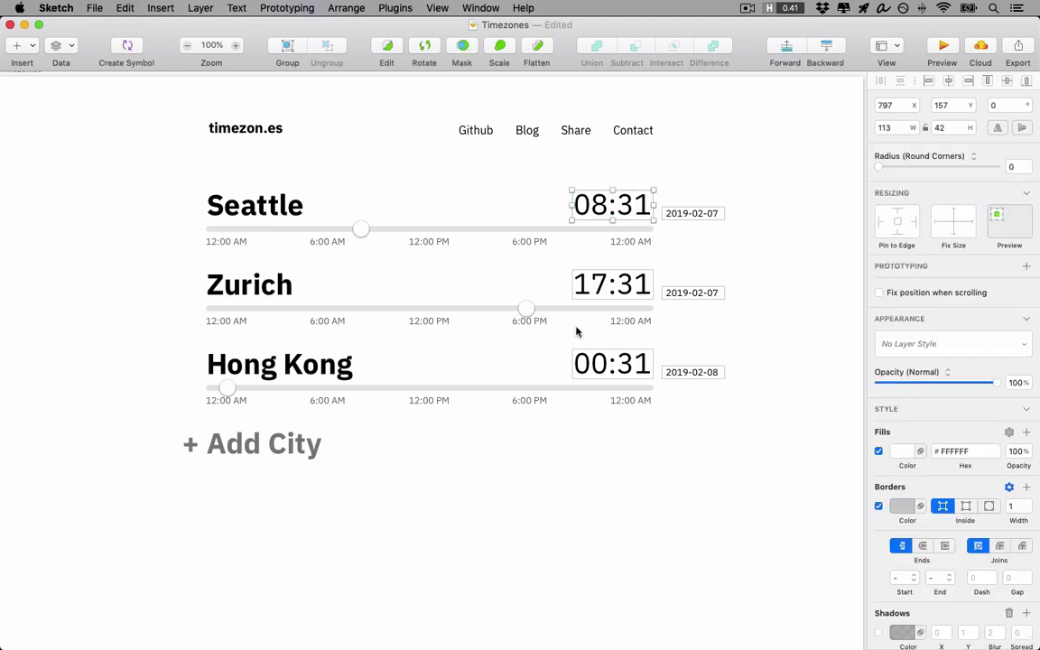
left_click(574, 364, "shift")
key("Delete")
Step: Fill the Zurich time box with light grey F0F0F0 at 94 brightness and set its corner radius to 4
left_click(575, 284)
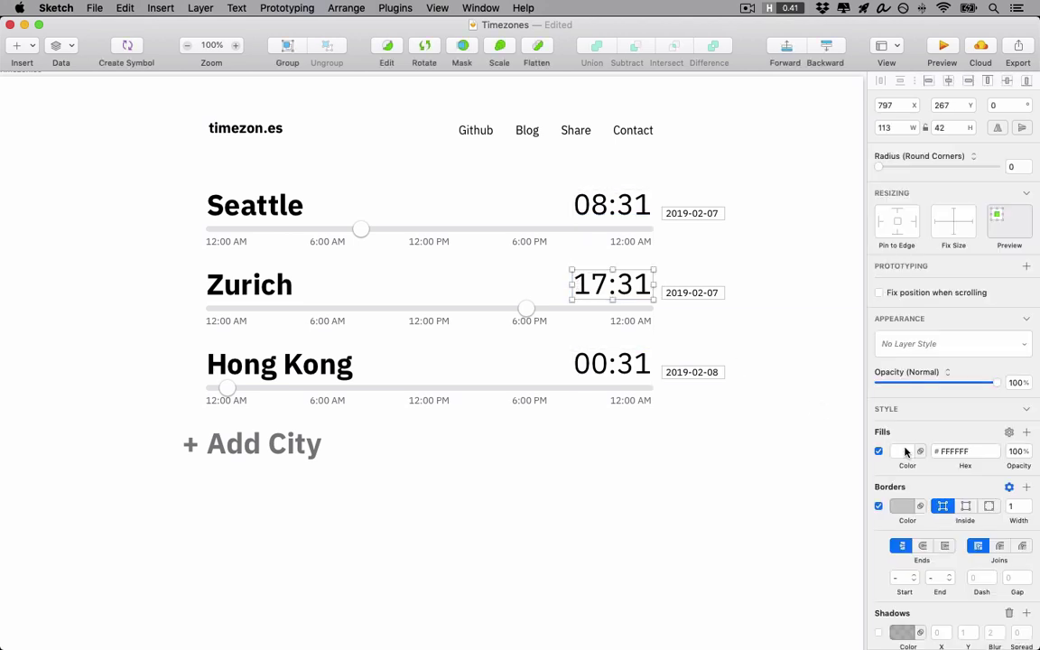
left_click(907, 451)
left_click(992, 588)
type("94")
key("Return")
key("Escape")
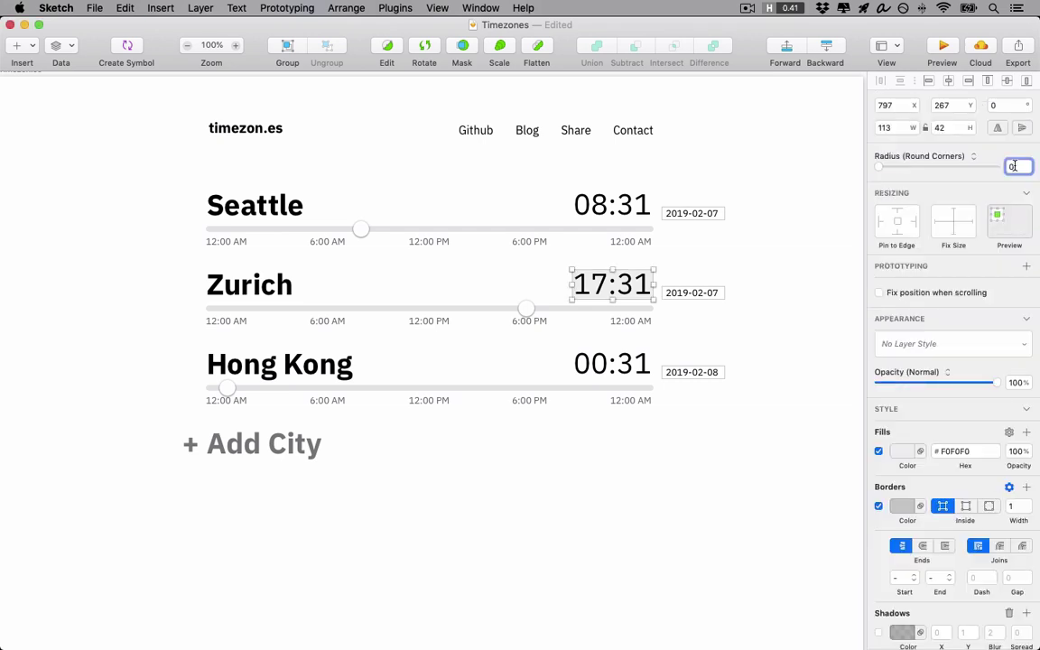
left_click(806, 258)
Step: Insert the Text Cursor symbol from the macOS UI Design Library over the Zurich time
left_click(629, 287)
key("super+apostrophe")
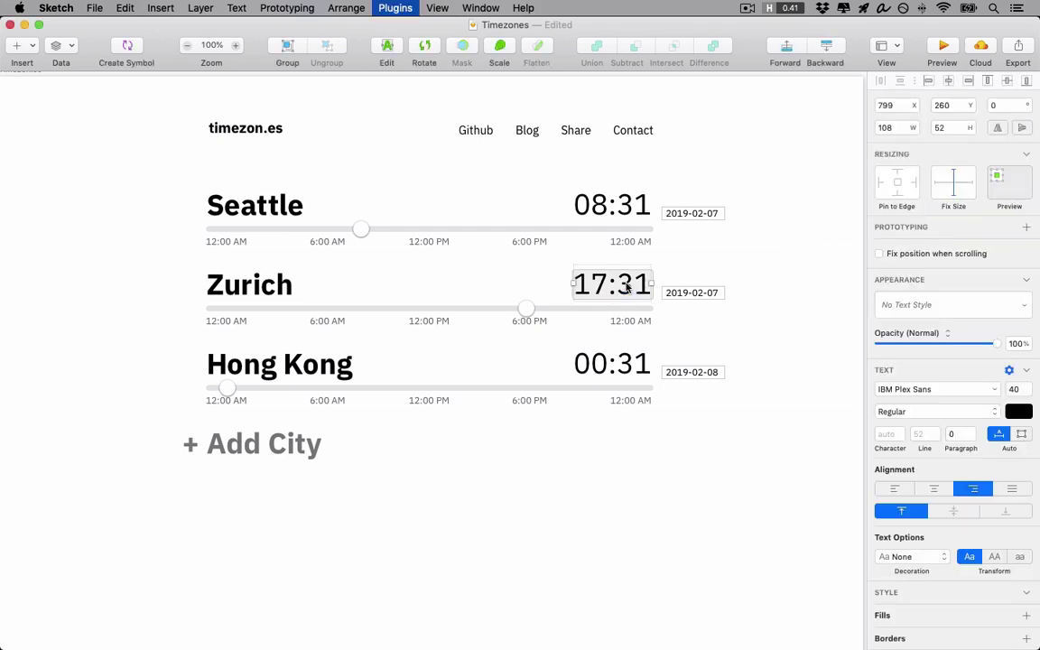
type("text ")
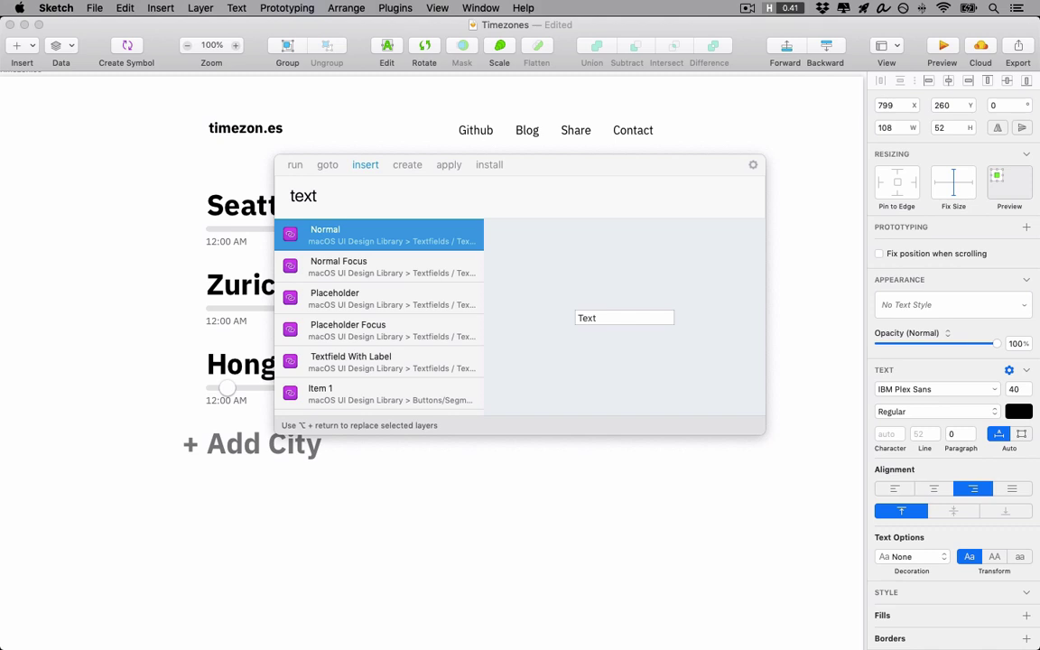
type("cu")
key("Return")
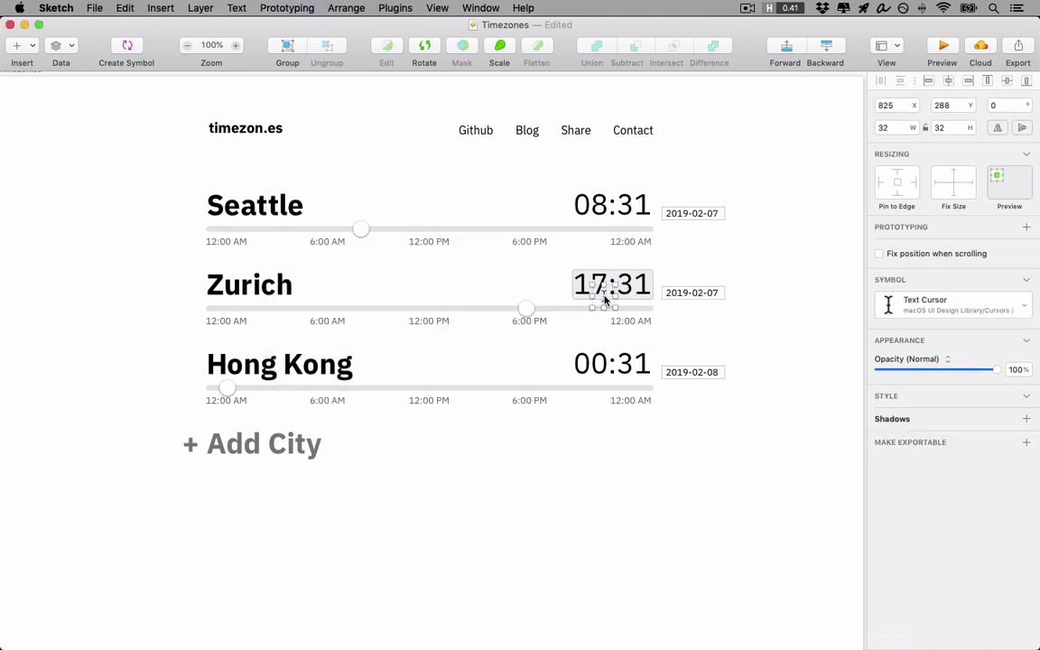
Step: Place a copy of the cursor over the Contact link, swap it to Cursors / Hand (Pointing), and underline Contact
left_click_drag(605, 296, 623, 178)
left_click_drag(636, 135, 639, 136)
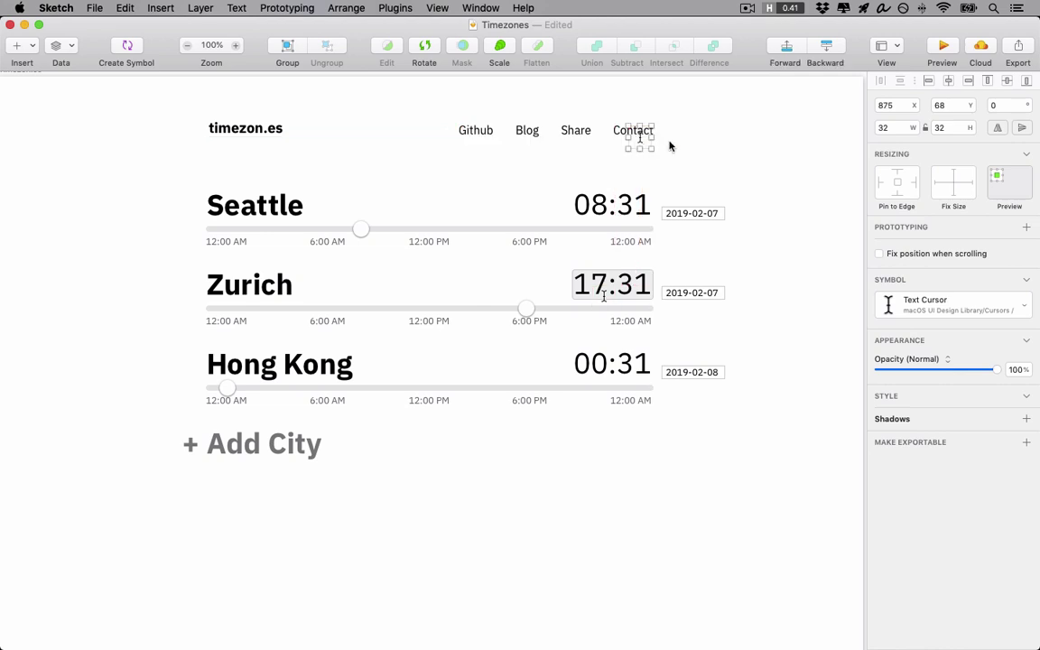
left_click(938, 301)
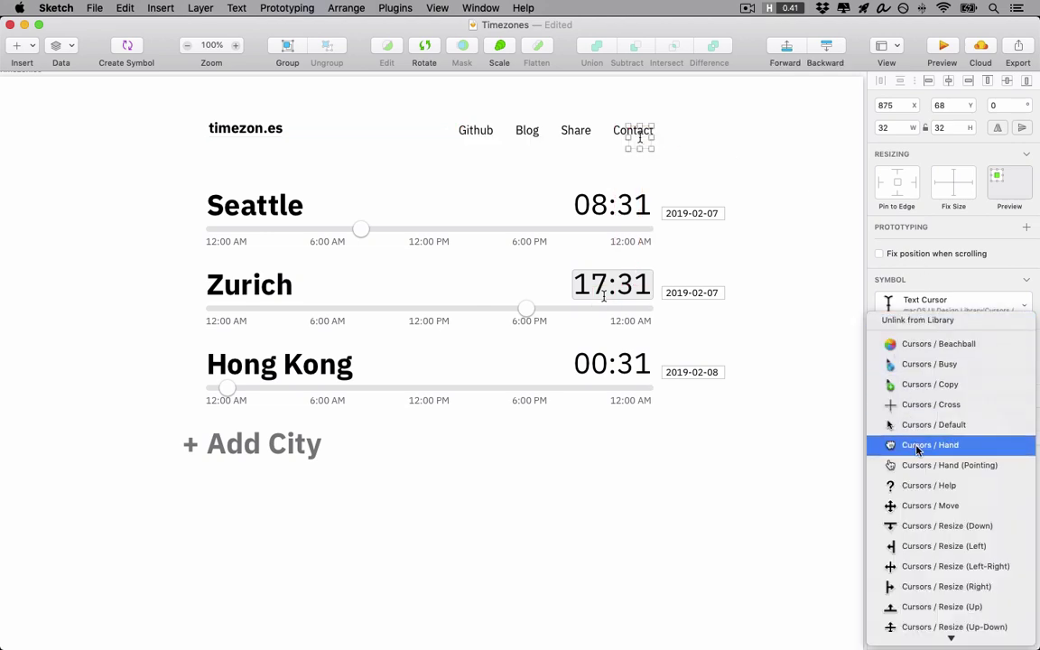
left_click(940, 465)
left_click(620, 132)
double_click(620, 133)
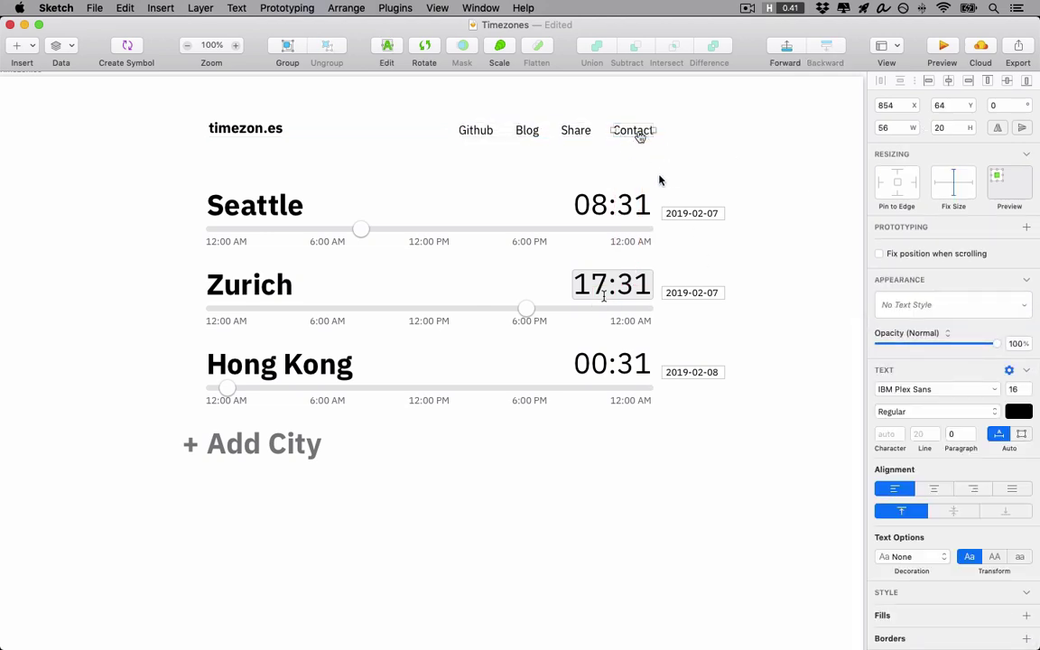
key("super+u")
Step: Delete the boxes around the Seattle and Hong Kong dates
left_click(665, 209)
left_click(723, 375, "shift")
key("Delete")
Step: Rewrite the Seattle and Zurich dates as Mon Feb 7
left_click(704, 214)
key("Return")
type("Mon Feb 7")
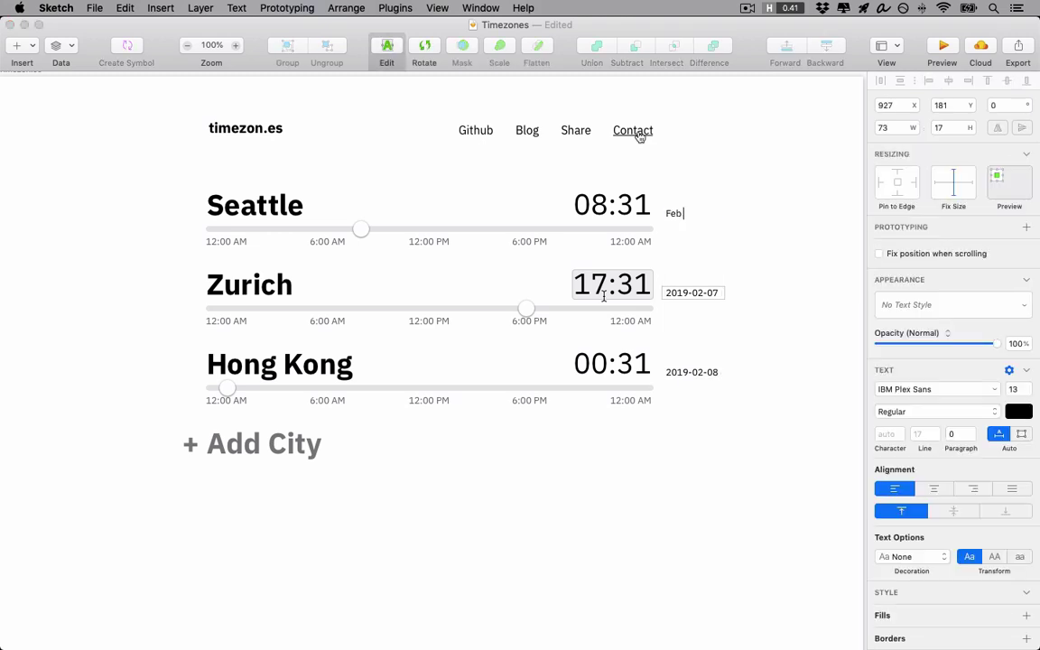
left_click(690, 292)
key("Return")
type("Mon Feb 7")
key("Escape")
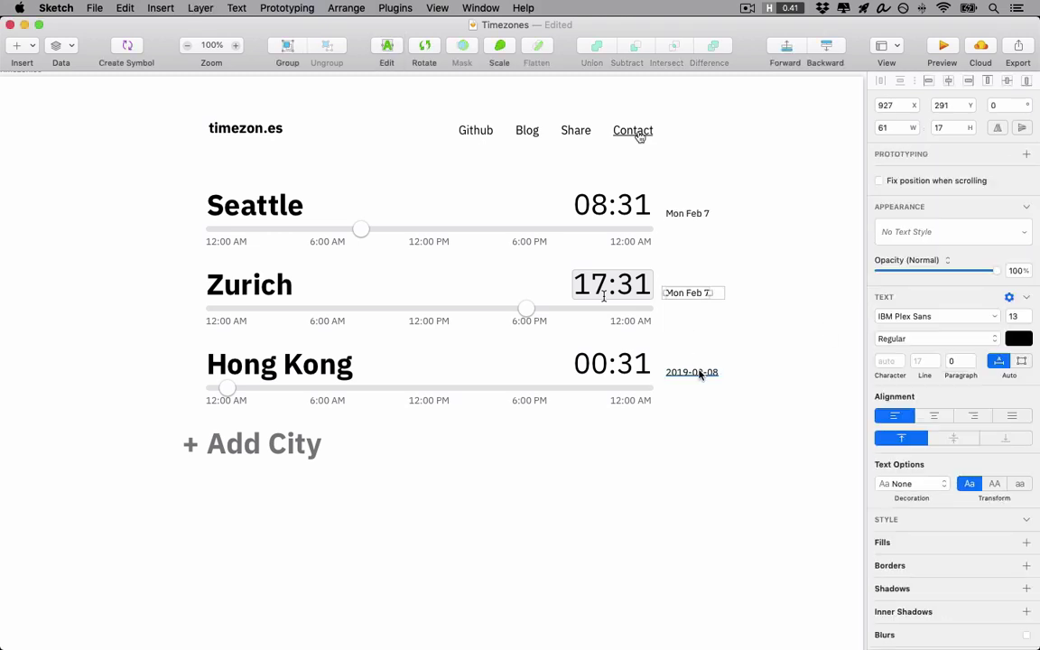
Step: Rewrite the Hong Kong date as Tue Feb 8 and set all three dates to font size 16
left_click(702, 373)
key("Return")
type("Tue Feb 8")
key("Escape")
left_click(696, 294, "shift")
left_click(693, 215, "shift")
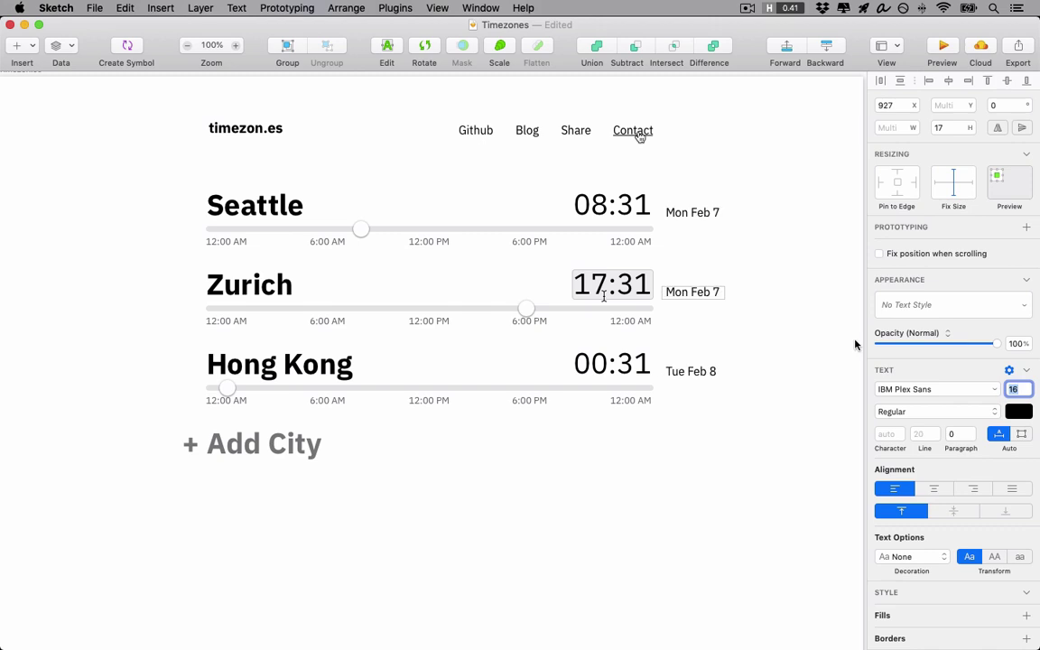
Step: Apply the Zurich time box's style to the Zurich date box and set its corner radius to 4
right_click(653, 287)
left_click(706, 413)
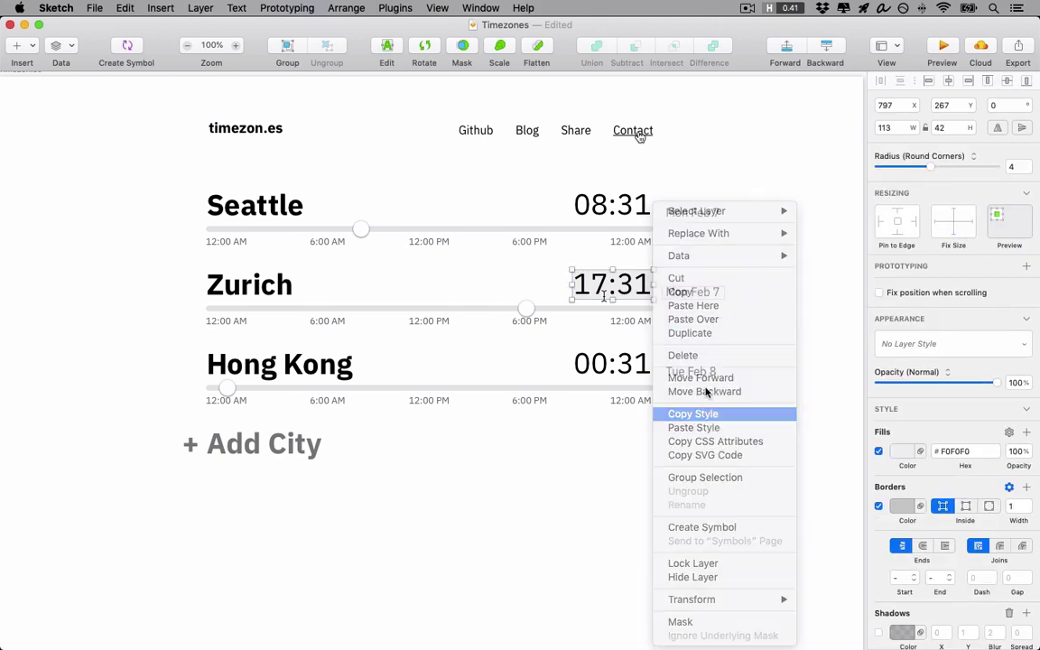
scroll(691, 278, "up", 10)
right_click(493, 357)
left_click(559, 428)
scroll(605, 466, "right", 3)
left_click(1015, 167)
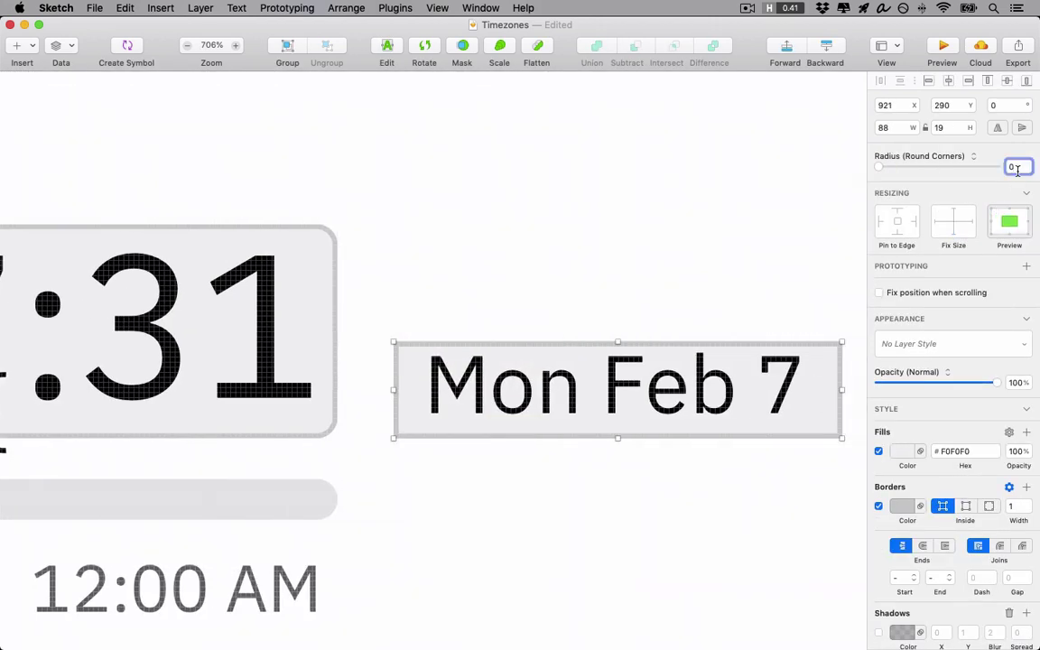
type("4")
key("Return")
Step: Add a ruler guide at the boxes' lower edge, extend the Zurich date box upward to 28 px high, and raise its text 3 px
key("ctrl+r")
left_click(8, 438)
left_click(581, 387)
left_click_drag(618, 341, 617, 297)
key("Up")
key("Up")
key("Up")
Step: Check the Zurich date's baseline against the time's baseline with a guide, and hide the rulers
left_click(8, 397)
left_click(560, 426)
left_click(651, 483)
key("ctrl+r")
key("super+0")
scroll(578, 461, "left", 3)
Step: Shrink the Zurich date box to fit its text more tightly and place a copy of the text cursor over the date
left_click_drag(660, 369, 645, 220)
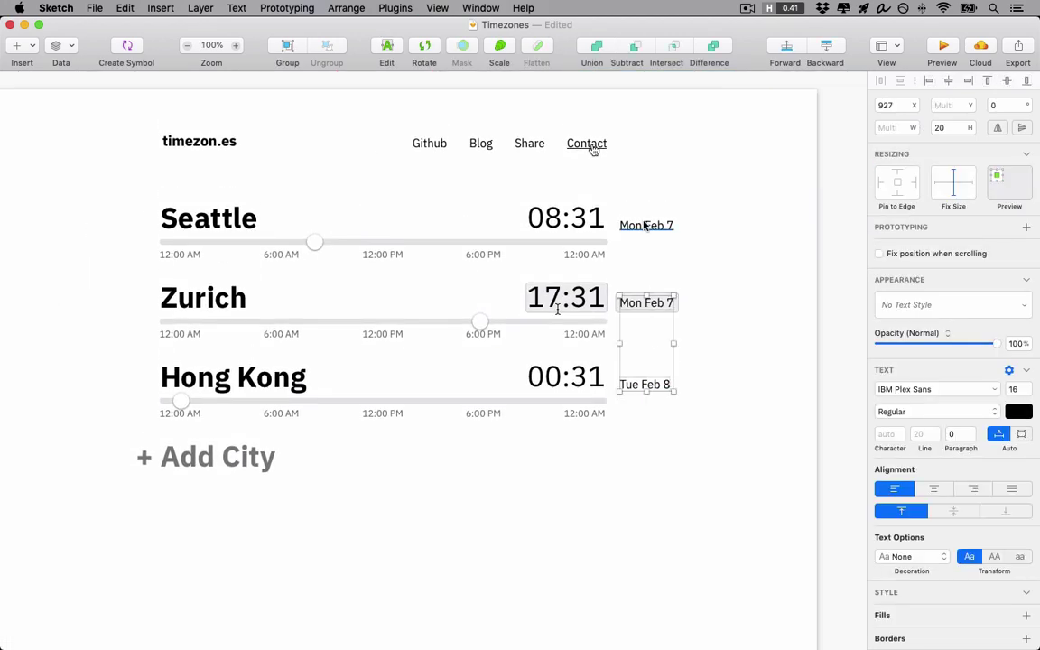
left_click(676, 304)
scroll(675, 304, "up", 10)
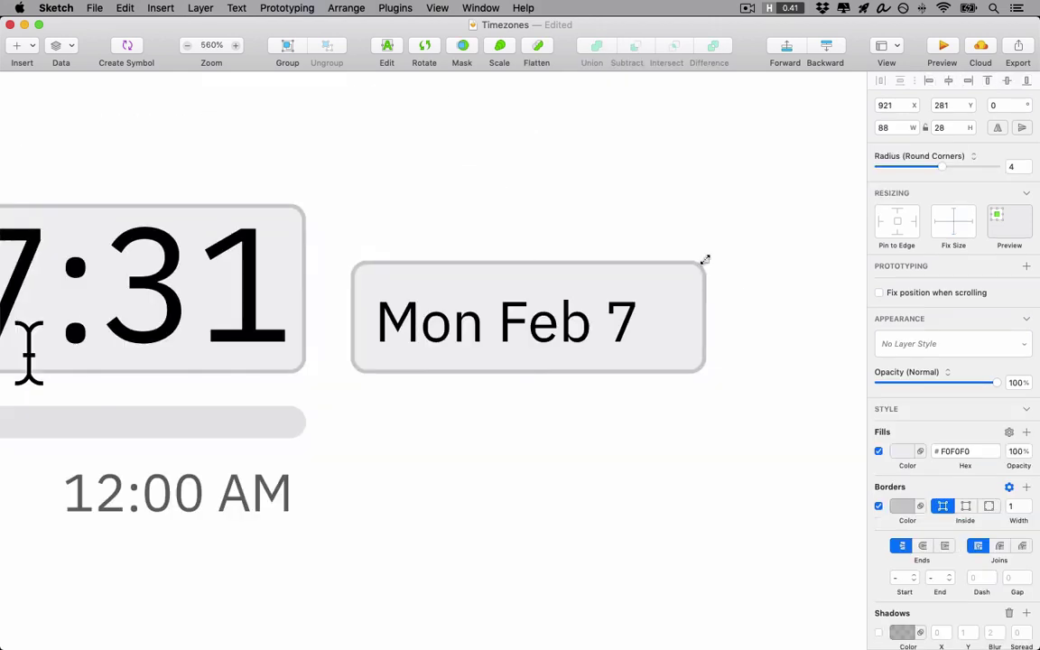
left_click_drag(704, 260, 678, 269)
left_click_drag(29, 354, 638, 374)
left_click(796, 263)
key("super+0")
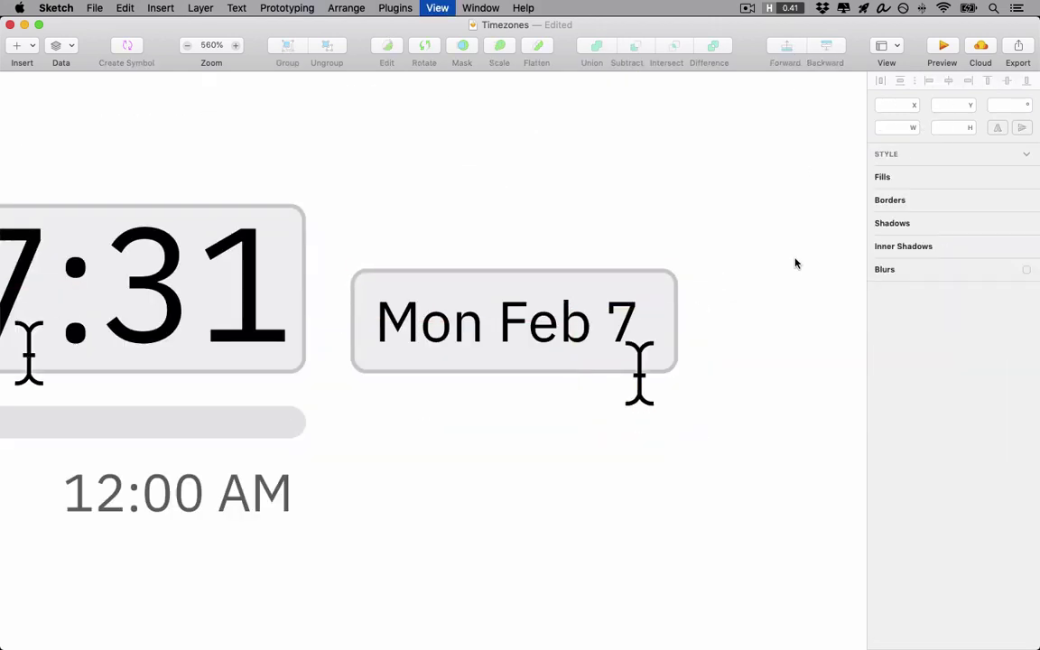
Step: Place a copy of the Hong Kong date directly beneath it and change its text to "(+1 day)"
scroll(623, 488, "left", 1)
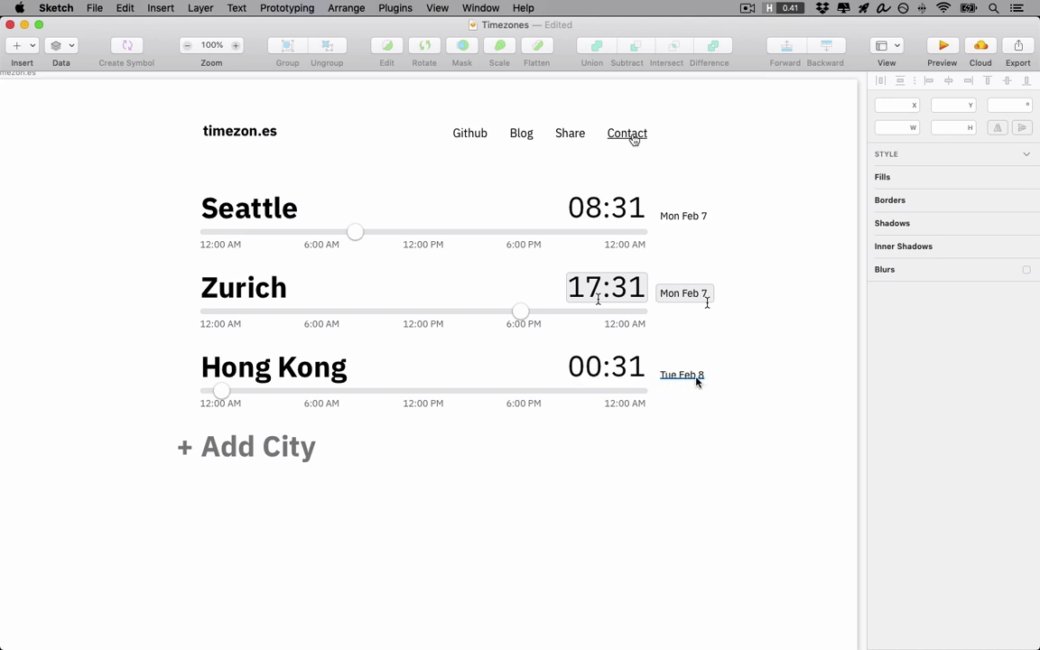
left_click_drag(696, 377, 695, 390)
key("Return")
type("(+1 day)")
key("Escape")
Step: Colour the "(+1 day)" label red and make it bold
left_click(1019, 343)
left_click(912, 552)
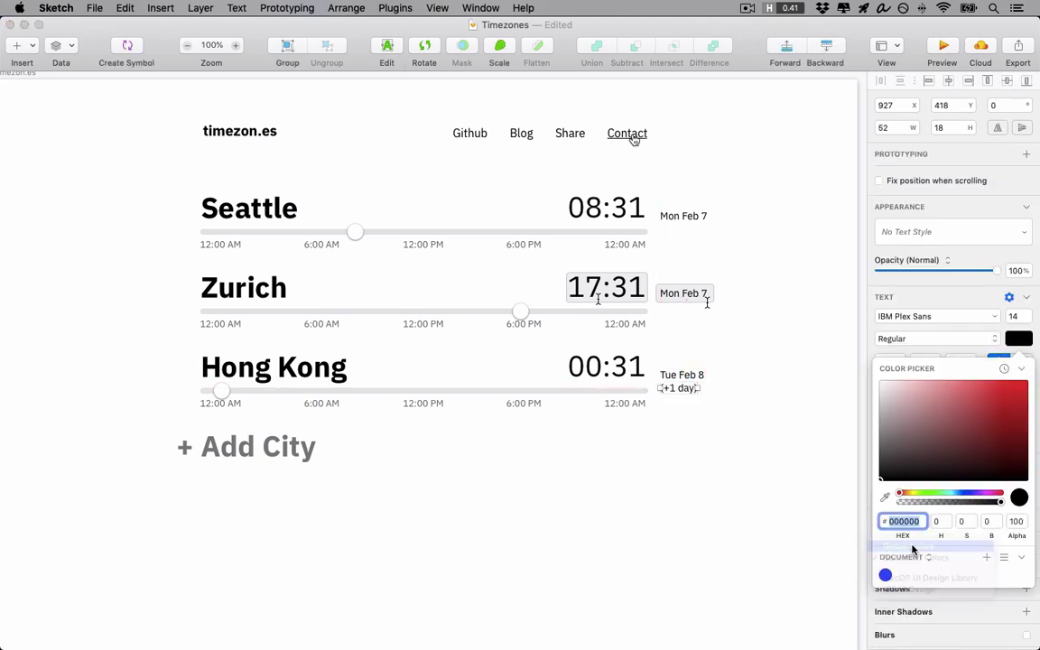
left_click(887, 575)
left_click(678, 394)
key("super+b")
Step: Add a ruler guide at the Hong Kong time's baseline and raise the date and its "(+1 day)" label to align the date with it
left_click(692, 362)
scroll(692, 362, "up", 10)
scroll(542, 426, "down", 4)
left_click(410, 440)
key("ctrl+r")
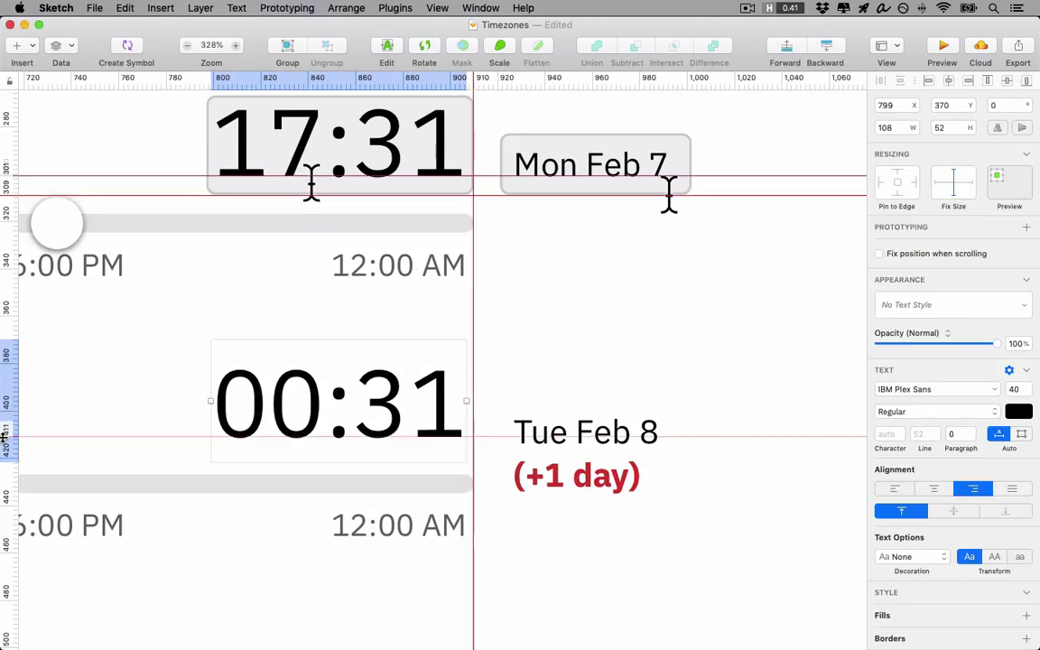
left_click(7, 436)
left_click(583, 476)
left_click(587, 431, "shift")
key("Up")
key("Up")
key("Up")
Step: Raise the Seattle date to the baseline of its time using a ruler guide, and hide the rulers
scroll(560, 398, "up", 10)
left_click(537, 374)
key("Up")
key("Up")
key("Up")
key("Up")
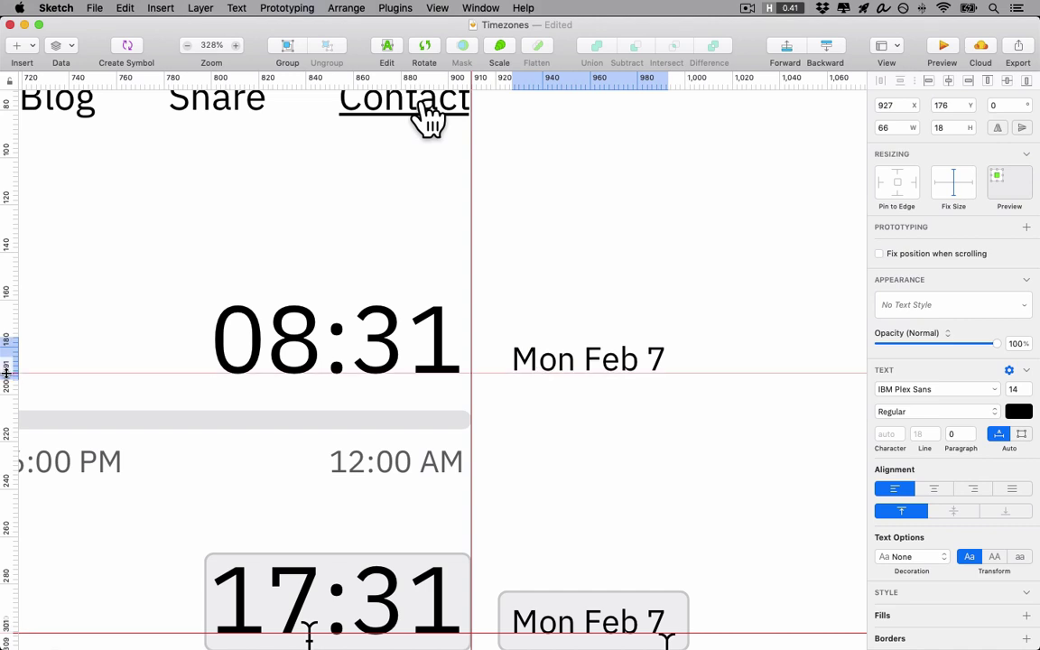
left_click(7, 372)
key("Down")
left_click(610, 288)
key("ctrl+r")
Step: Fine-tune the "(+1 day)" label's vertical position to Y 417 beneath the Hong Kong date and deselect it
scroll(552, 478, "down", 10)
left_click(550, 490)
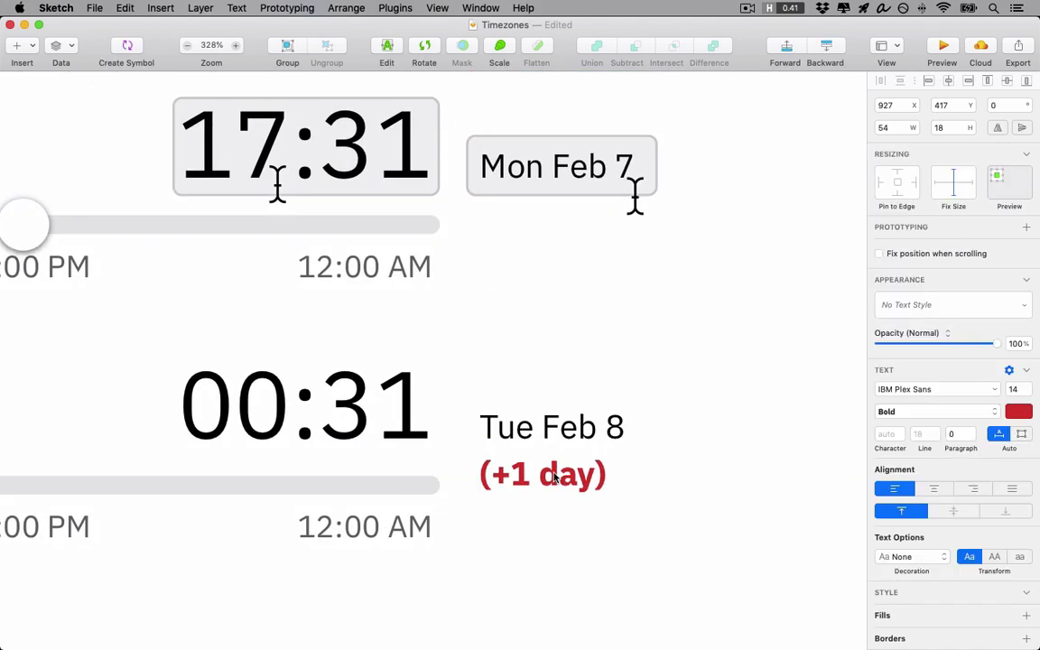
key("Escape")
key("super+0")
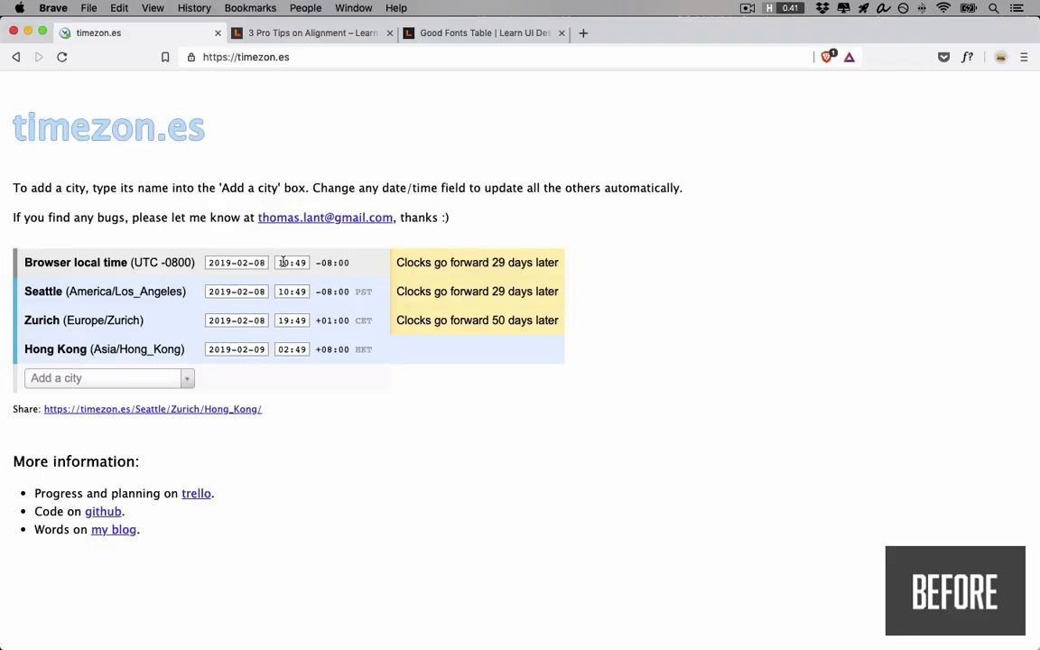
Step: Switch to the original timezon.es page in Brave and choose 02:45 as the browser local time
left_click(291, 262)
scroll(305, 347, "down", 5)
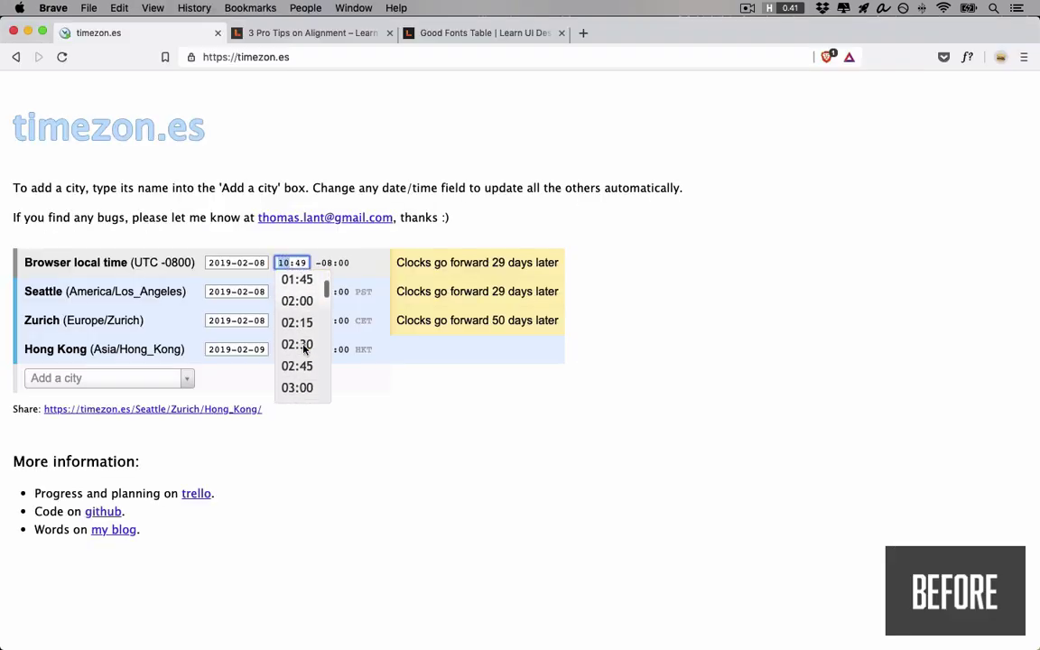
left_click(304, 367)
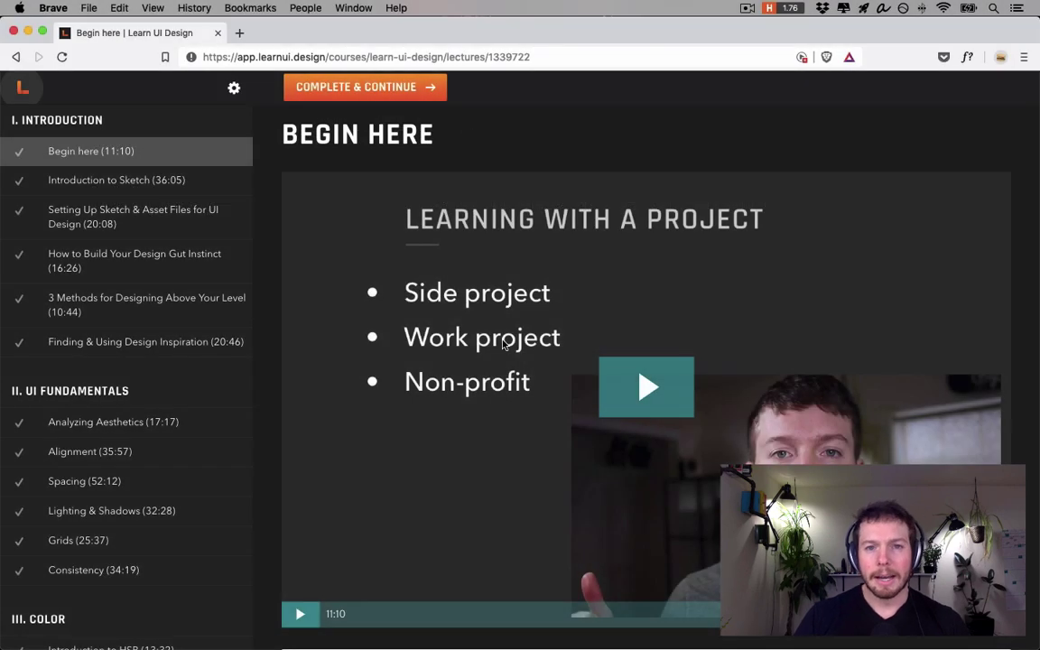
Step: Look through the homework and resources of the Learn UI Design "Begin here" lesson and the course's lesson list
scroll(503, 345, "down", 10)
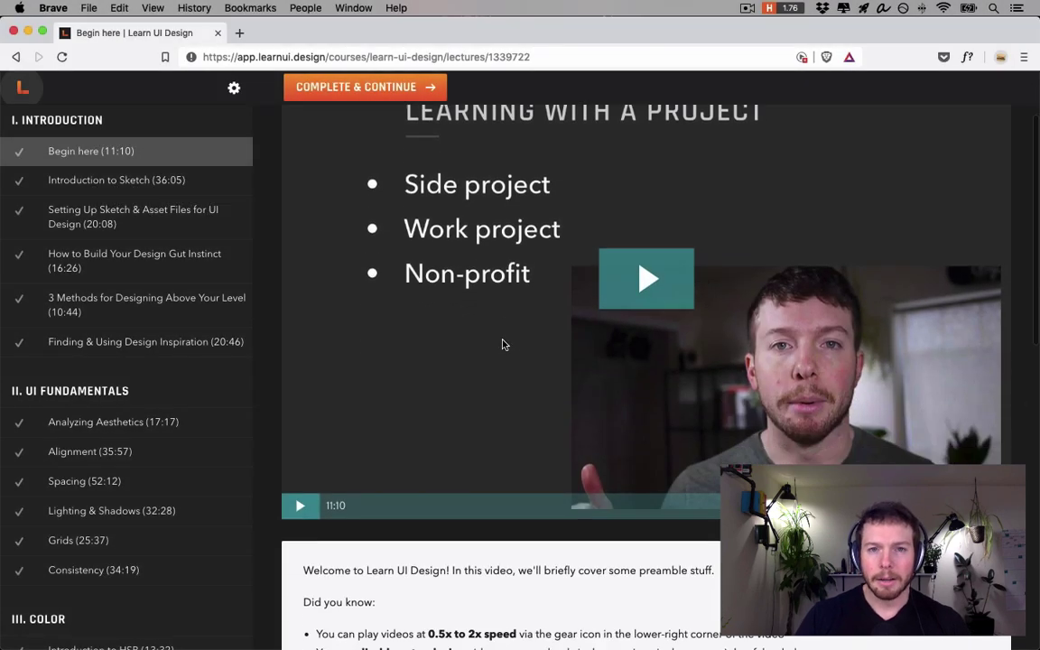
scroll(501, 346, "down", 5)
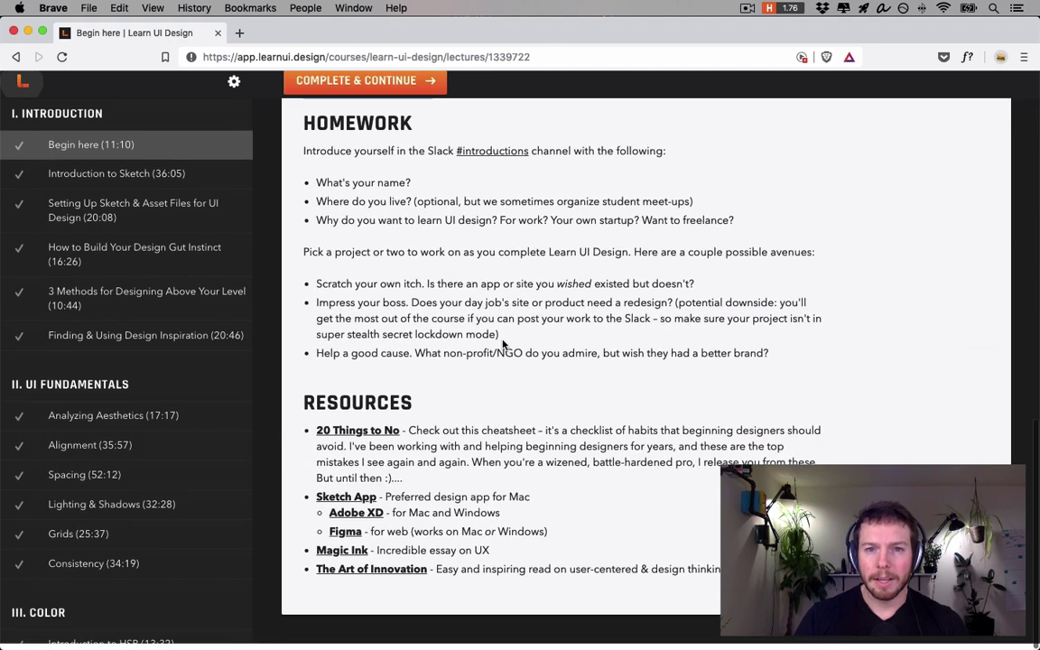
scroll(166, 397, "down", 2)
scroll(166, 399, "down", 10)
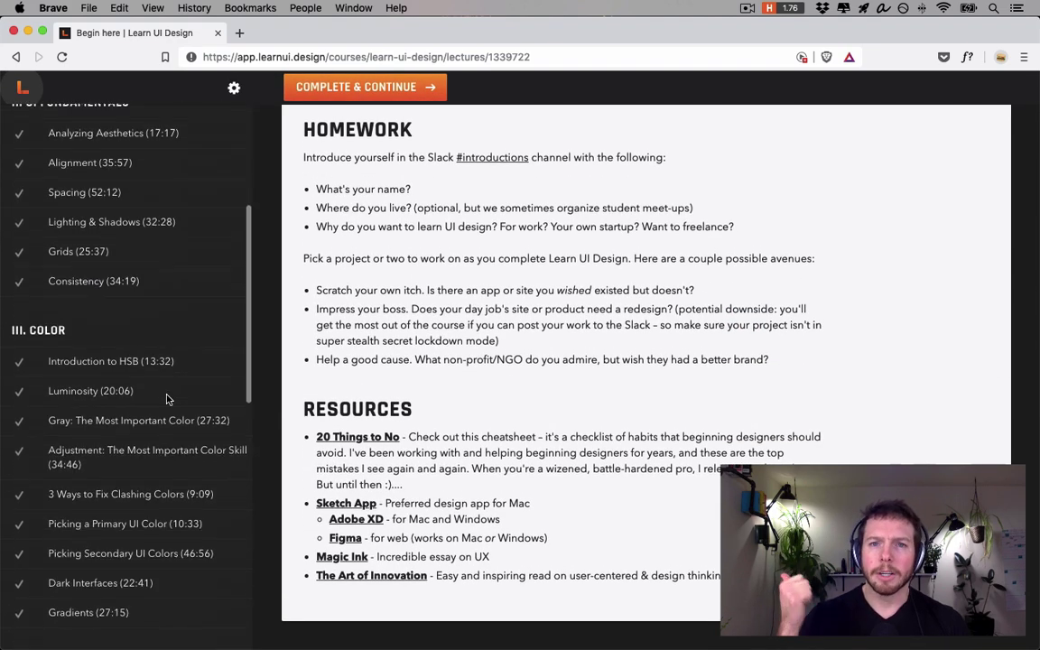
scroll(166, 397, "down", 5)
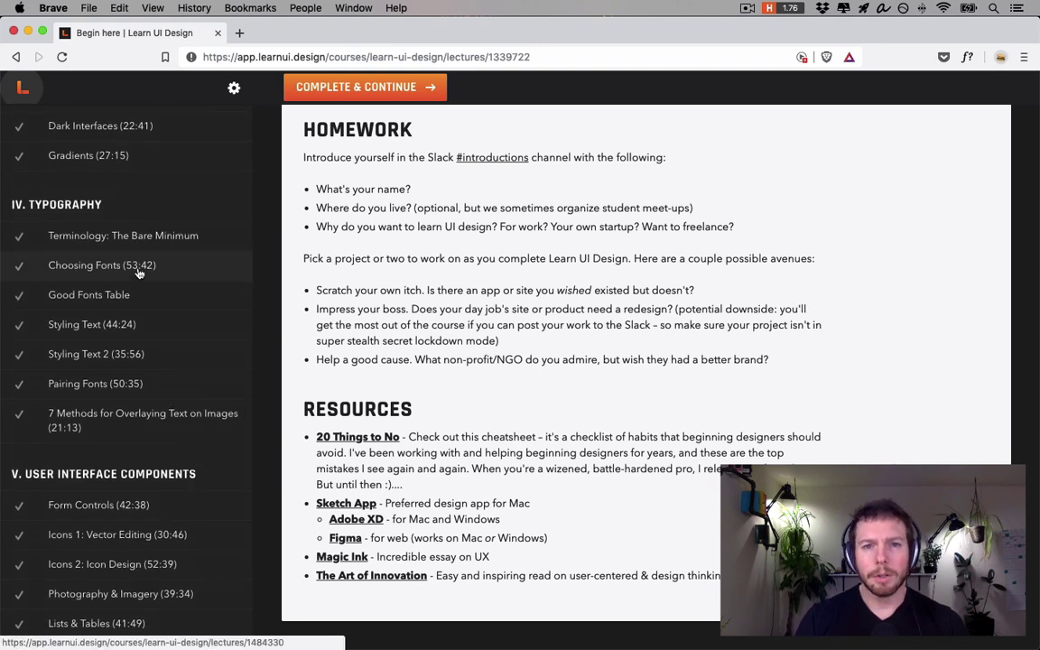
Step: Open the Choosing Fonts lesson and review its homework and resources
left_click(138, 273)
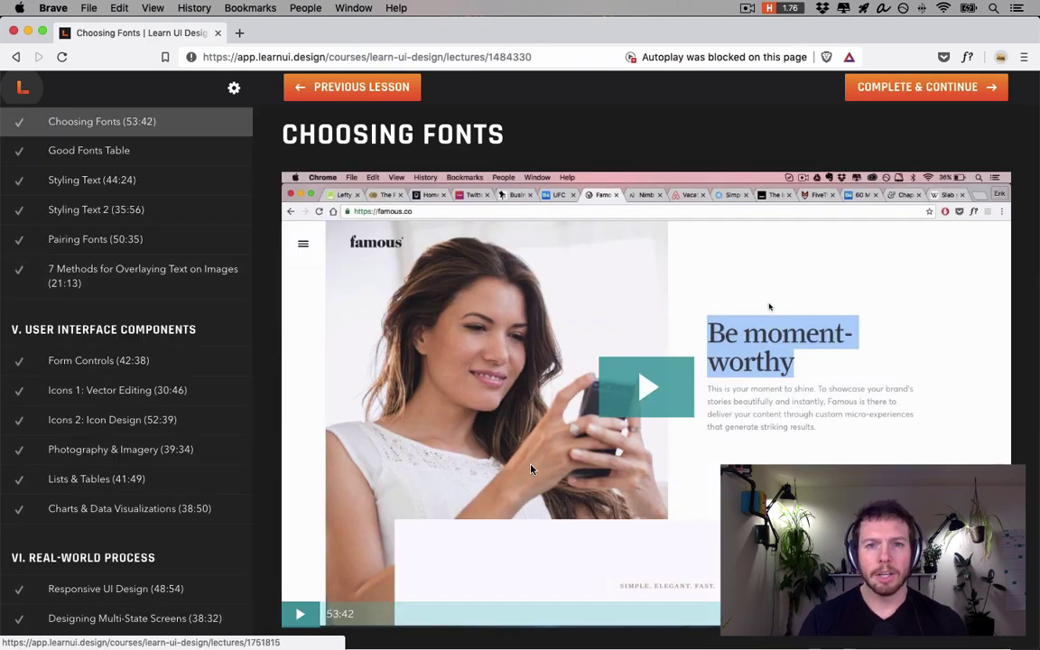
scroll(531, 469, "down", 10)
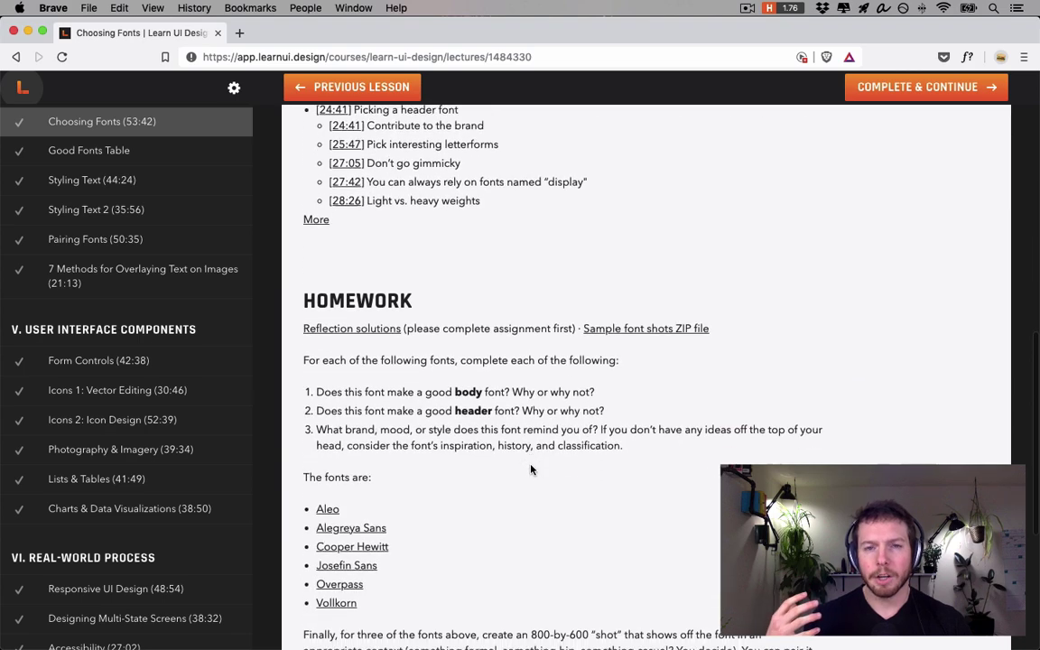
scroll(531, 469, "down", 2)
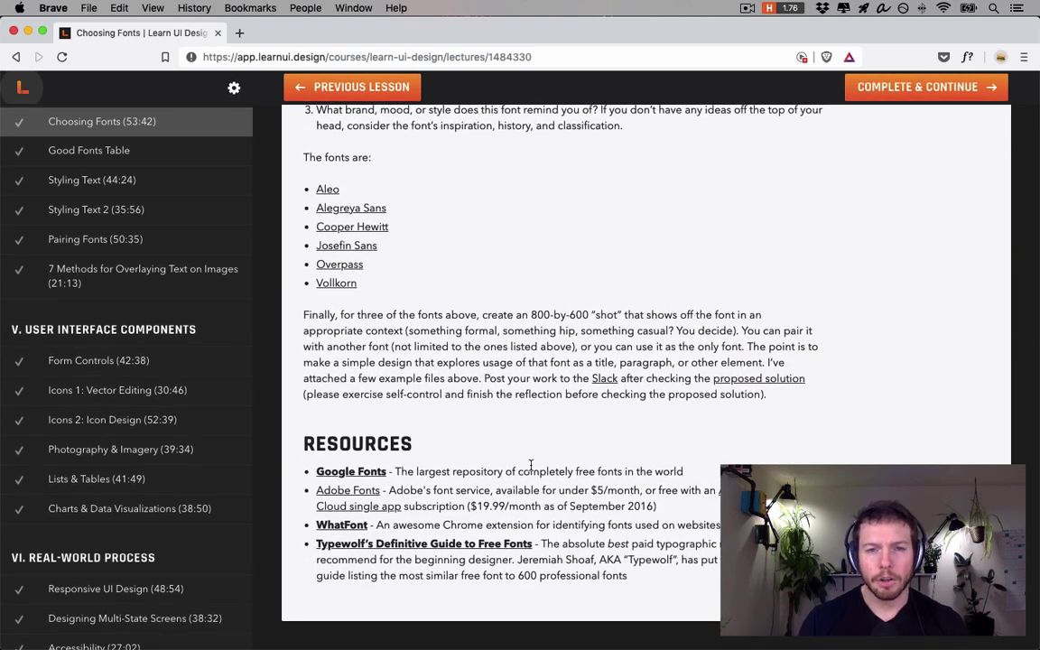